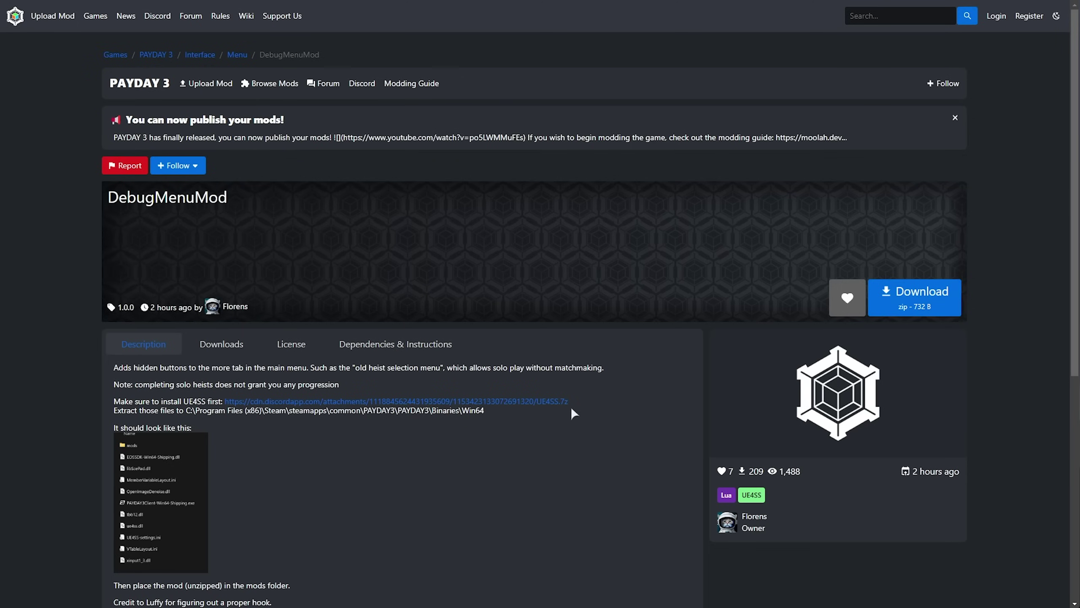
- Highlight the UE4SS install requirement in the DebugMenuMod description and open the PAYDAY 3 Discord server
drag(582, 406, 101, 405)
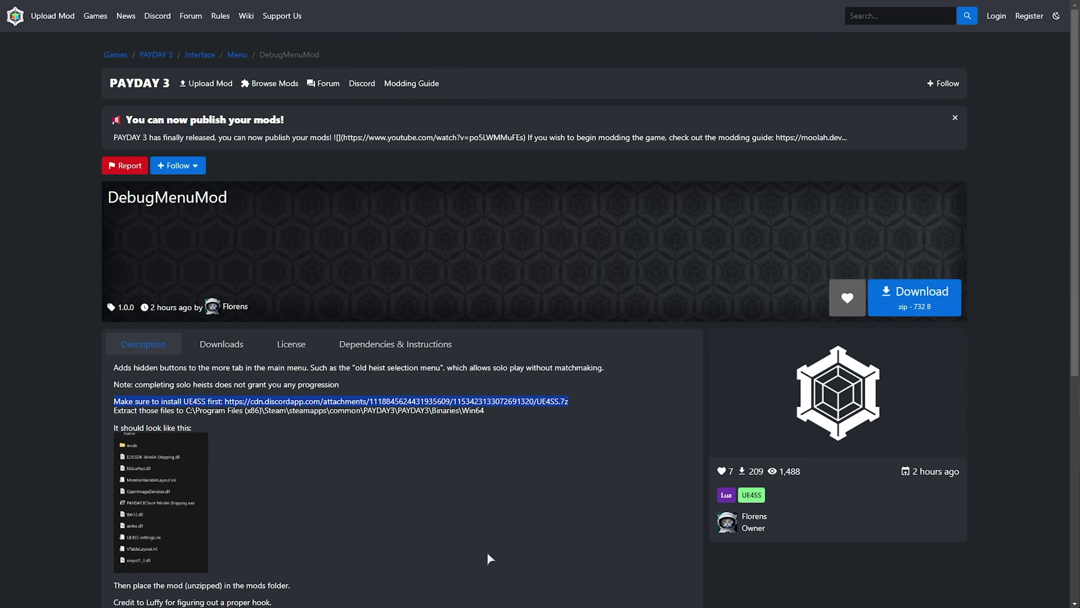
click(511, 539)
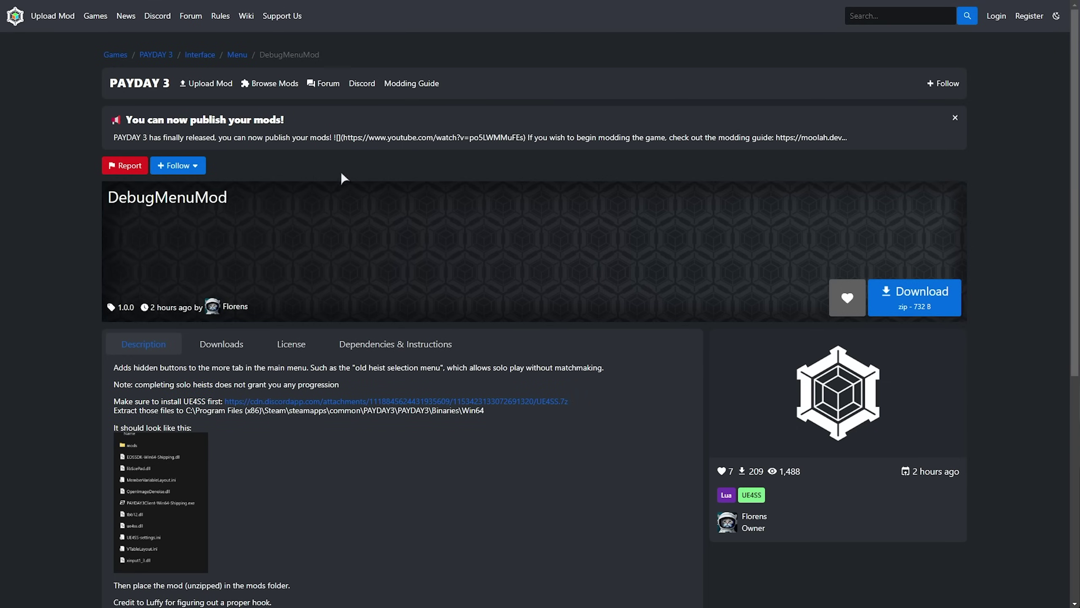
click(366, 84)
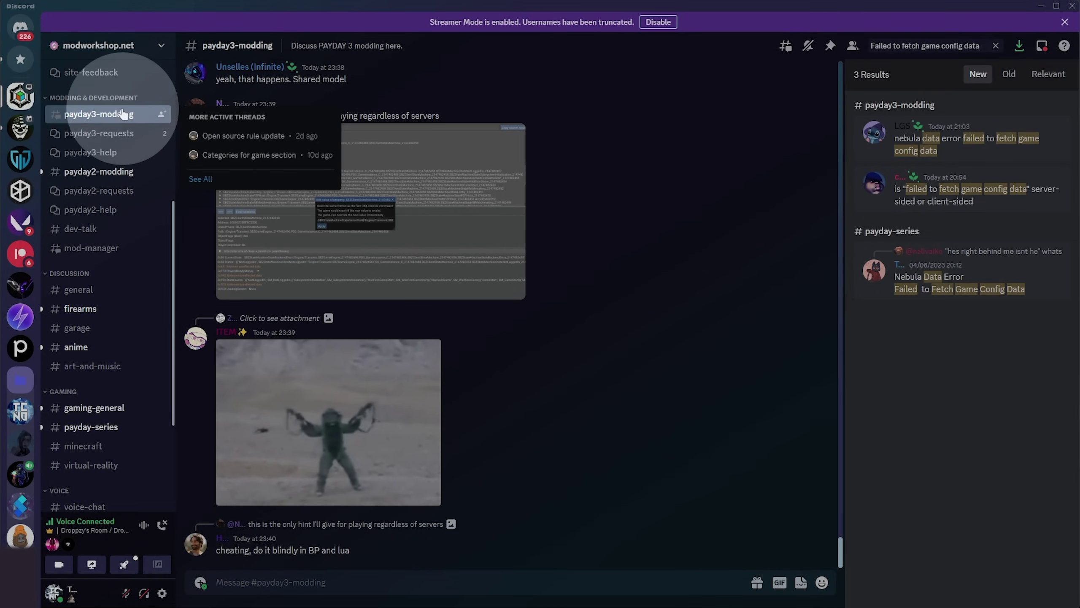
- Download UE4SS.7z from the pinned messages of the payday3-modding channel, accepting the potentially dangerous download
click(830, 47)
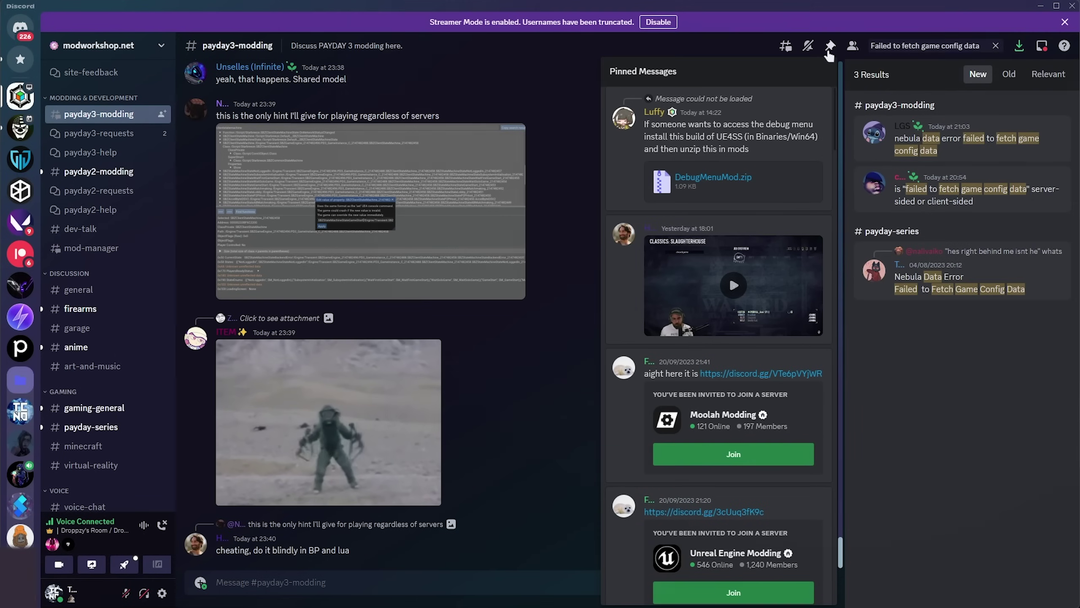
scroll(772, 351, down, 15)
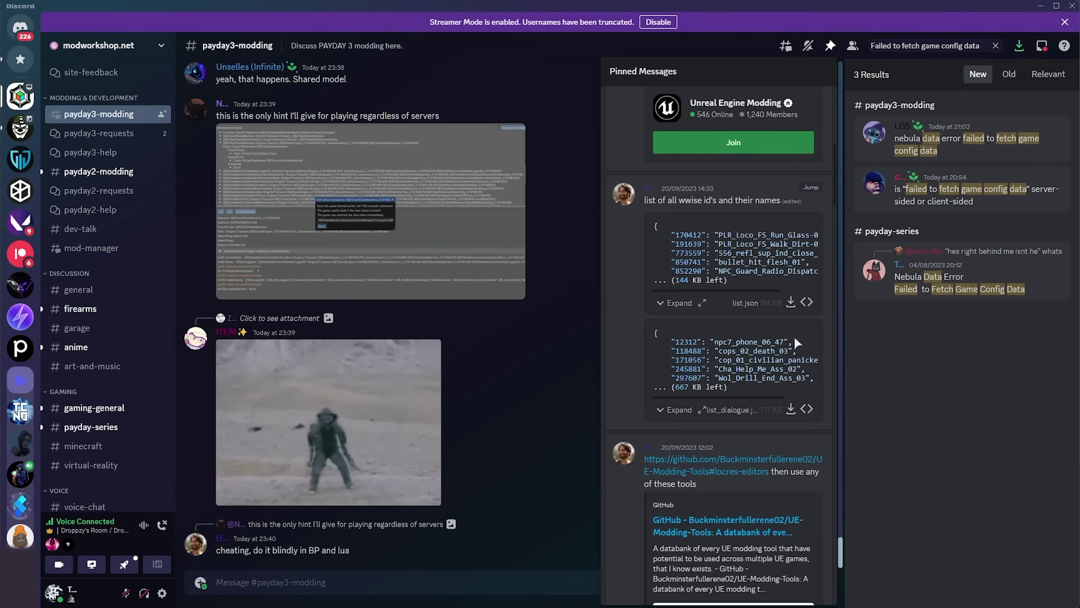
scroll(772, 351, down, 10)
click(662, 290)
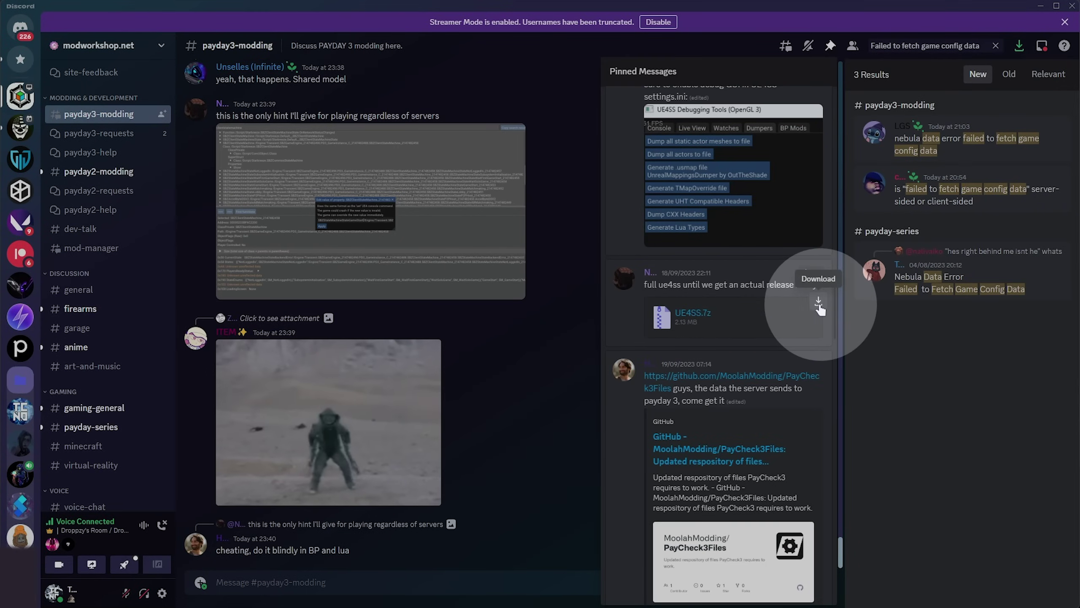
click(818, 304)
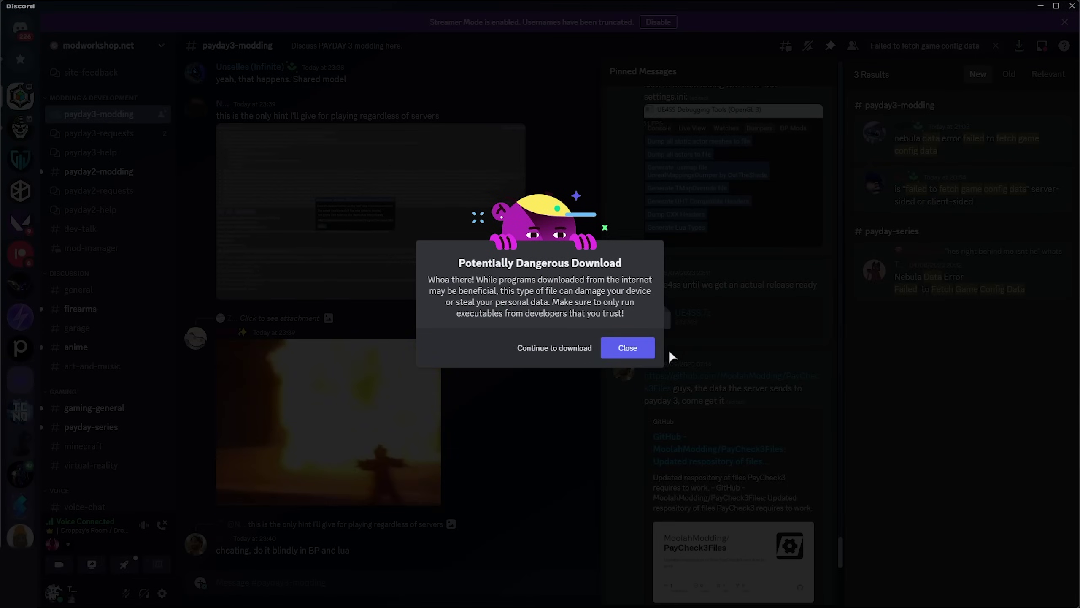
click(572, 349)
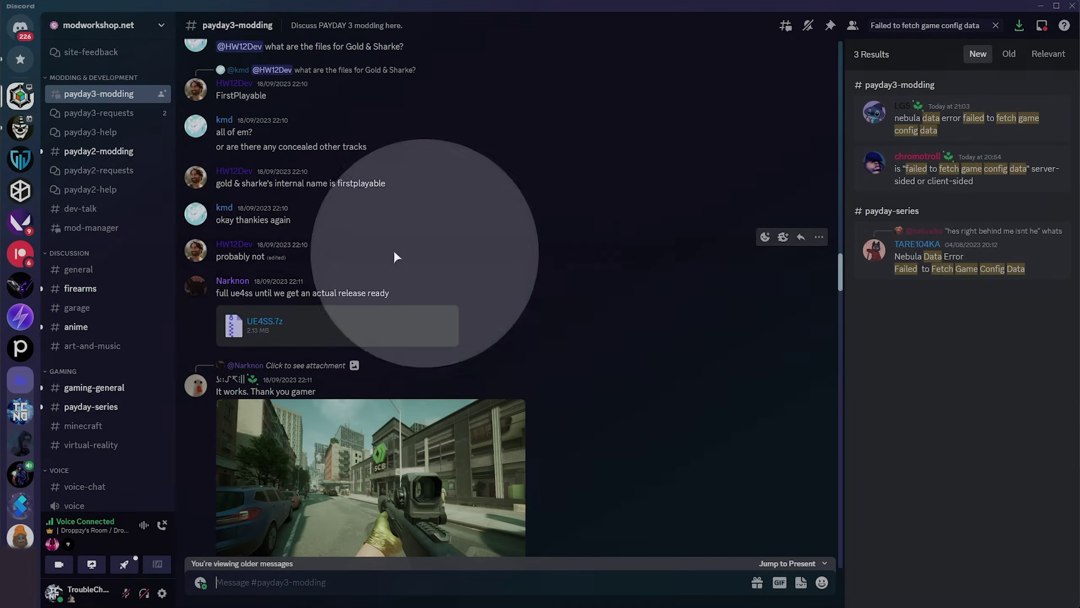
- Open the X profile linked by the poster of UE4SS.7z and follow its link to their GitHub profile
click(230, 281)
click(278, 316)
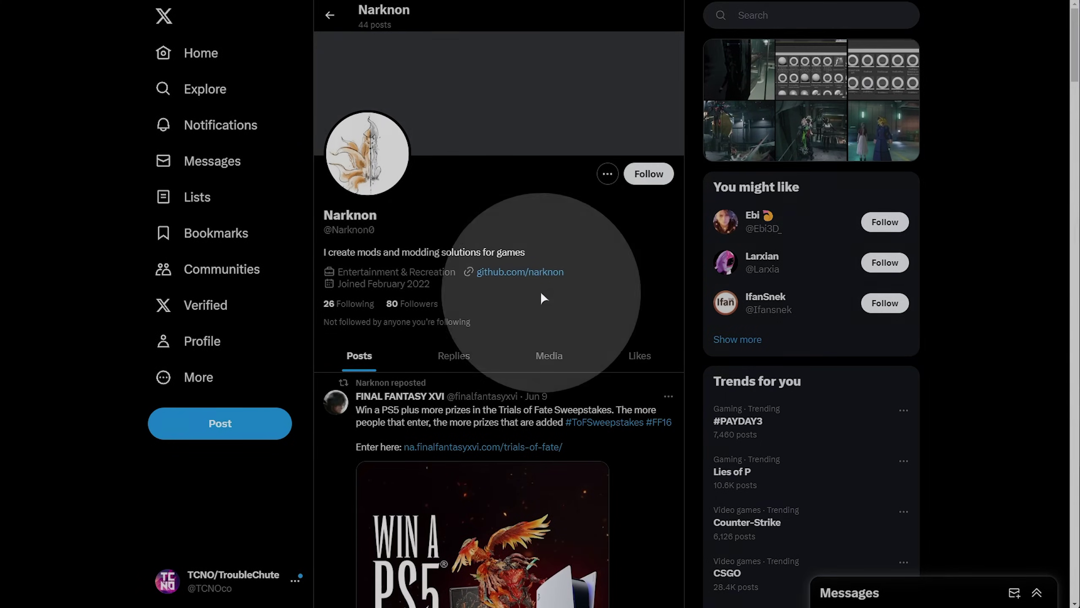
click(528, 272)
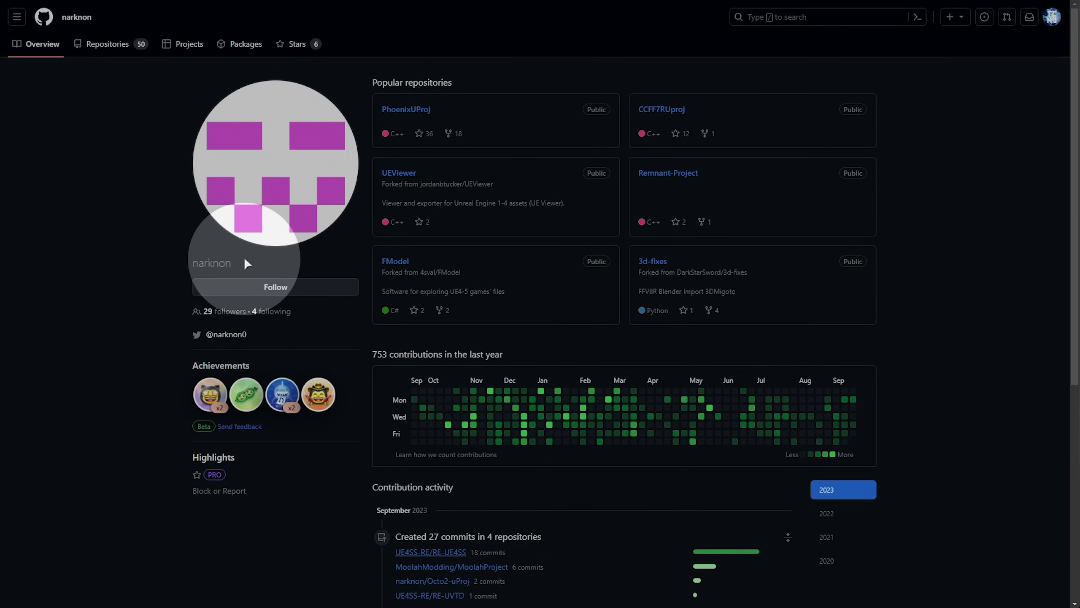
- Check the UE4SS-RE/RE-UE4SS contributors for the file's poster and follow their GitHub profile back to their X account
click(458, 560)
scroll(690, 333, down, 5)
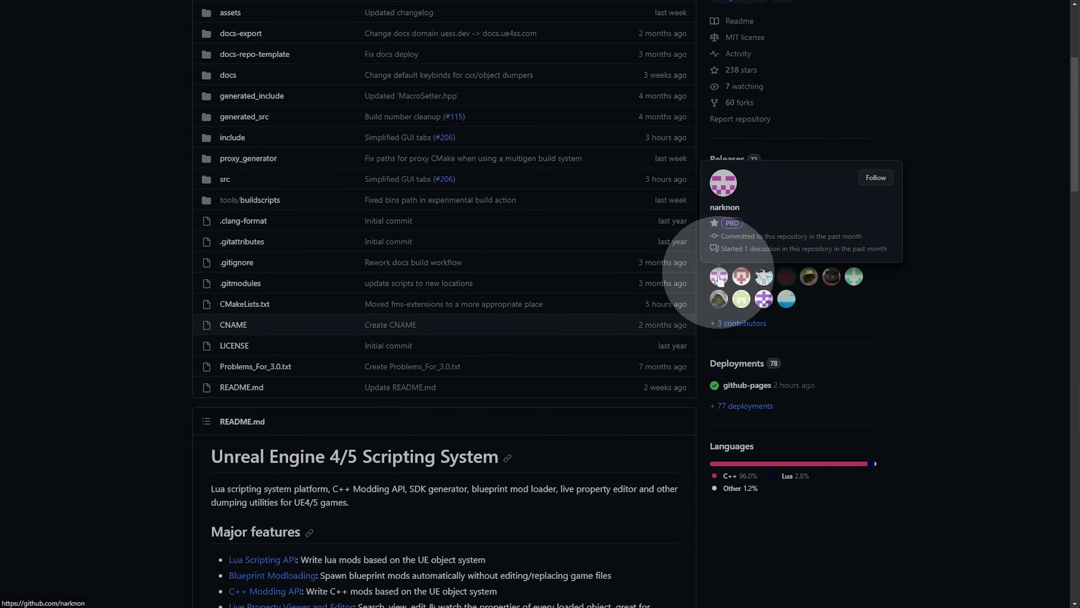
click(719, 277)
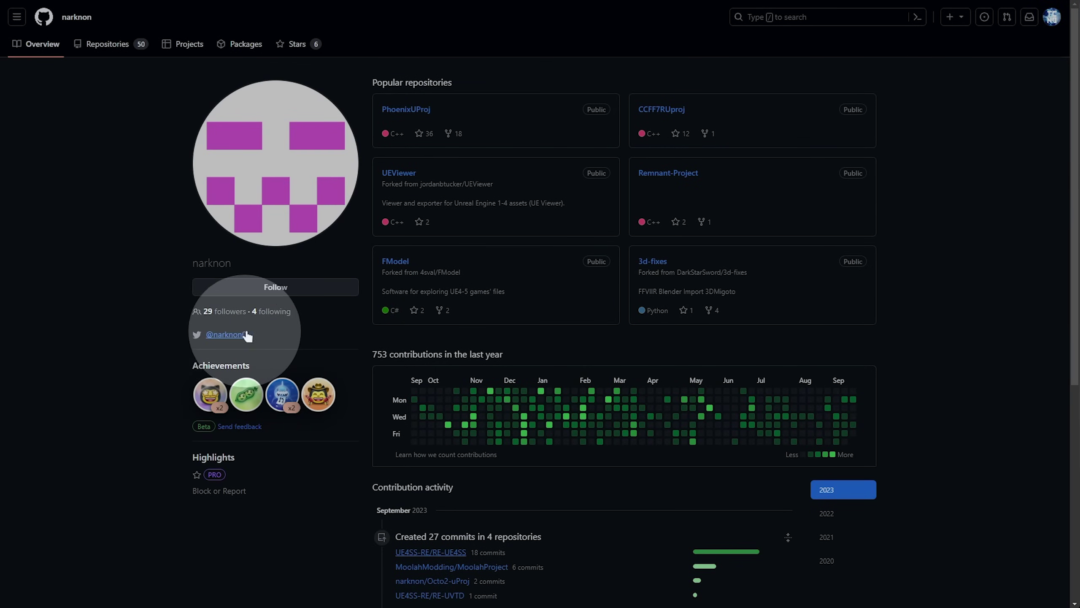
click(238, 334)
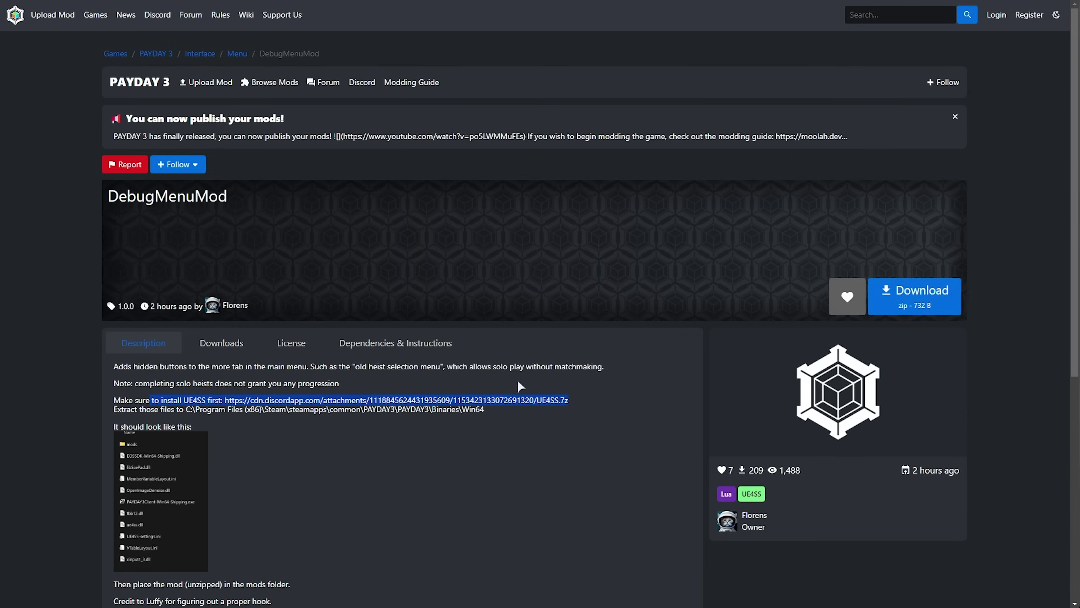
- Select all files and folders in the downloaded UE4SS (1).7z archive
click(585, 370)
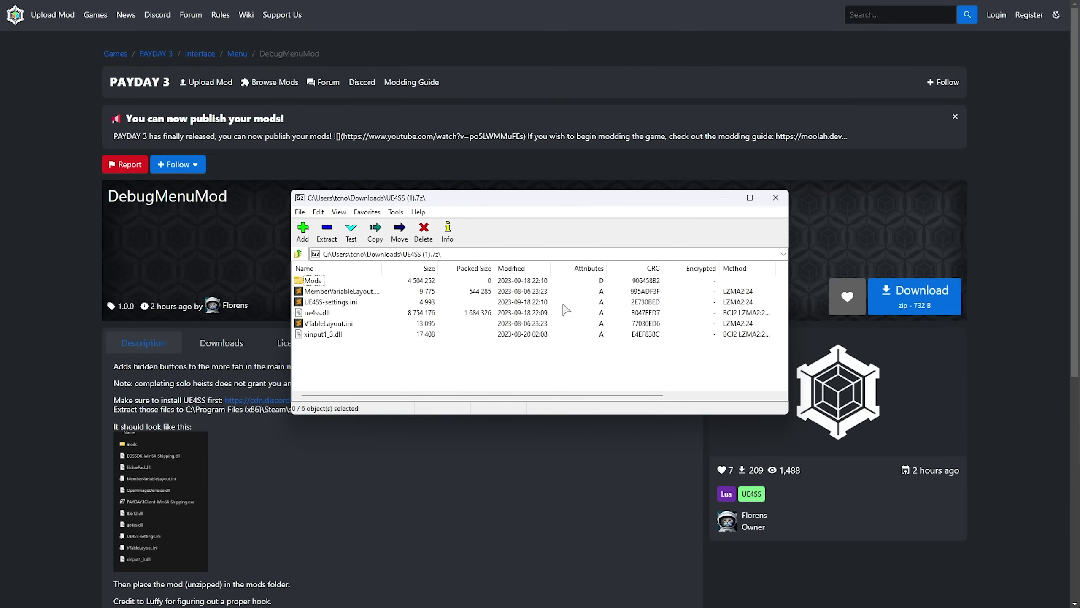
key(ctrl+a)
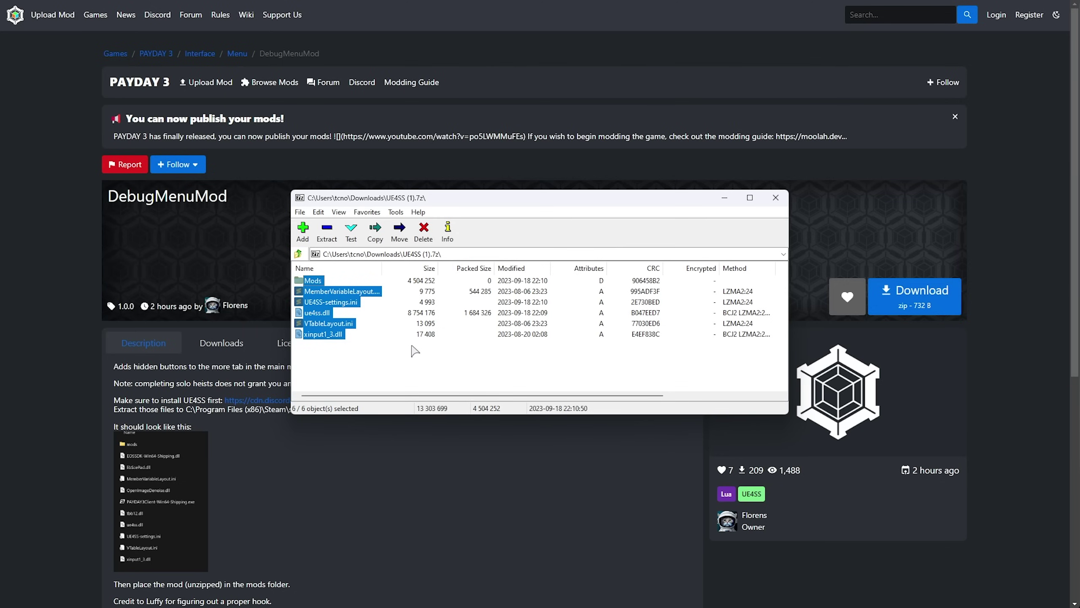
- Switch to Steam and browse PAYDAY 3's local files to the PAYDAY3\Binaries\Win64 folder
key(alt+Tab)
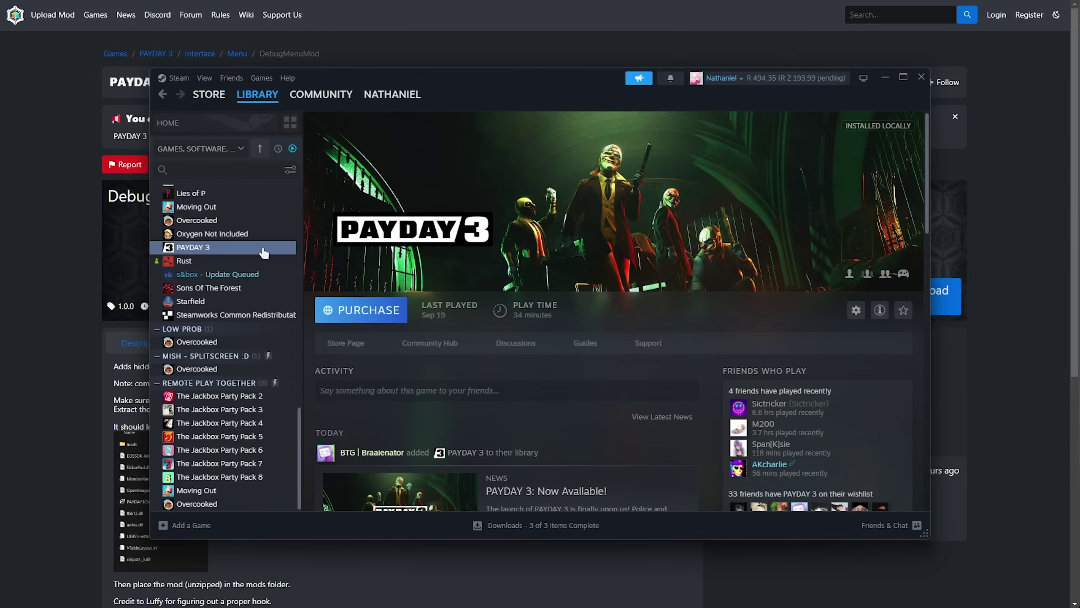
right_click(262, 246)
mouse_move(317, 337)
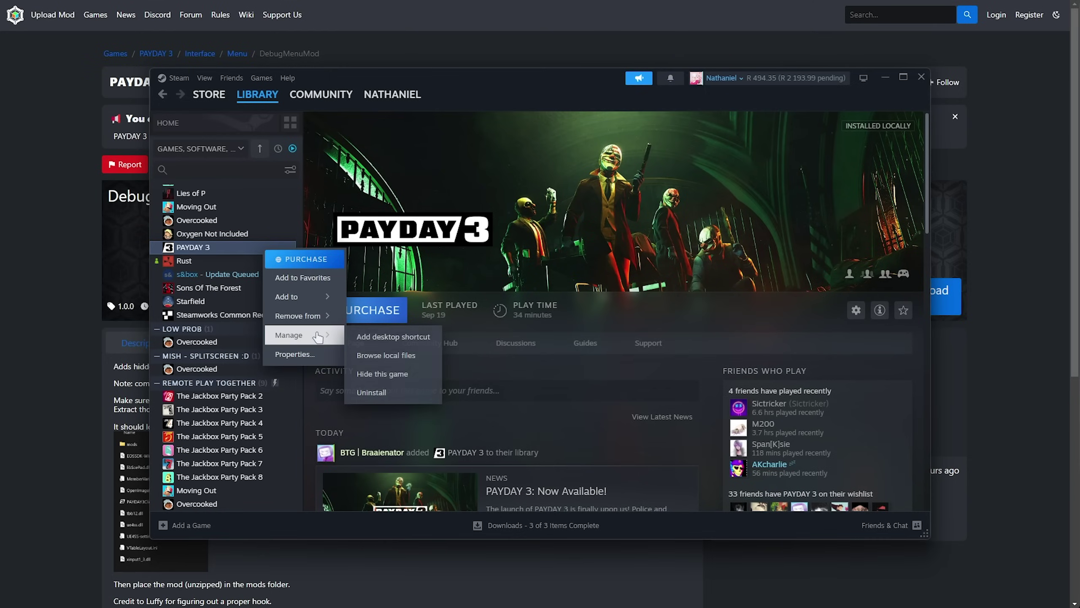
click(401, 354)
double_click(360, 253)
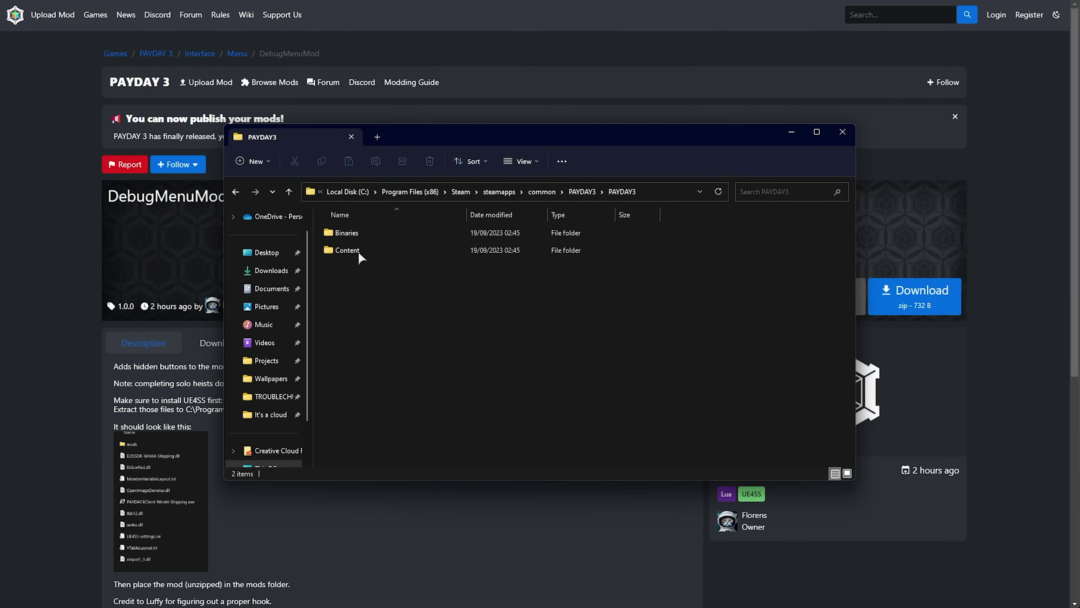
double_click(363, 231)
double_click(364, 233)
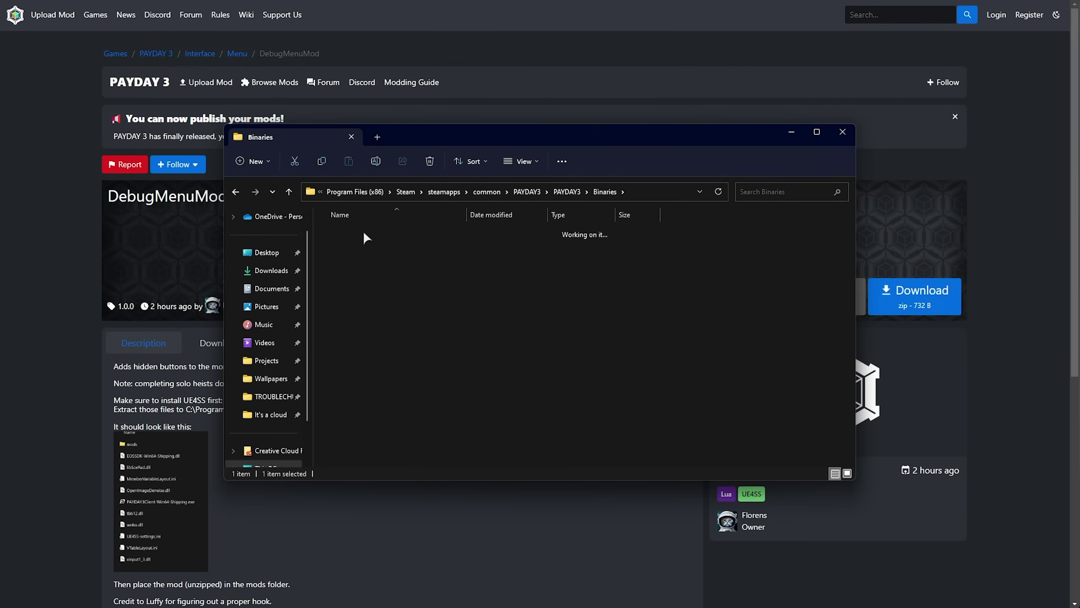
drag(426, 136, 652, 137)
click(406, 300)
drag(797, 348, 822, 360)
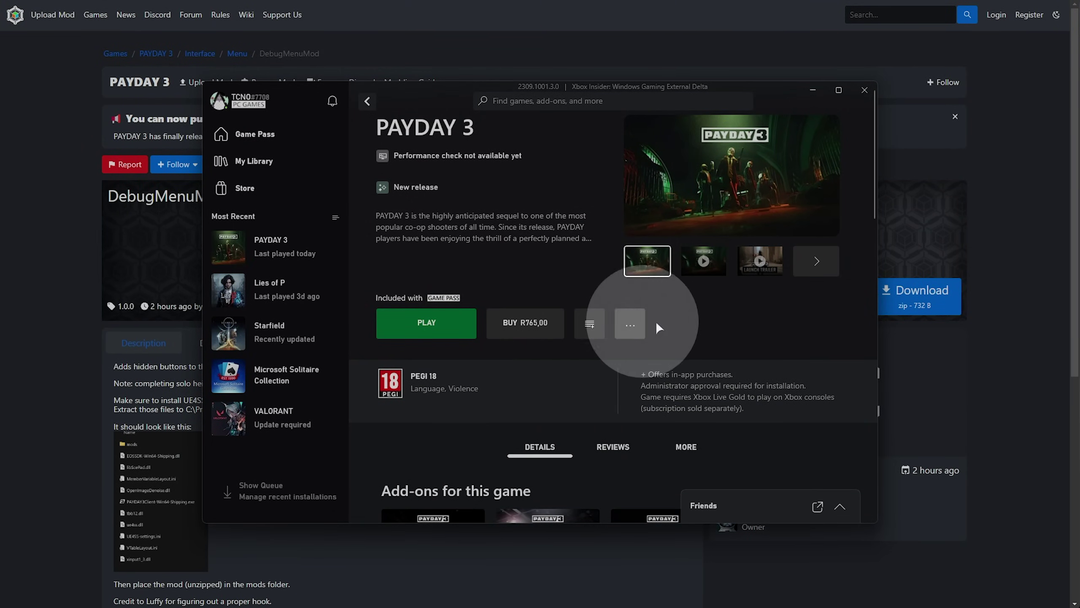
- Browse PAYDAY 3's installed files from its management options in the Xbox app
click(630, 323)
click(628, 431)
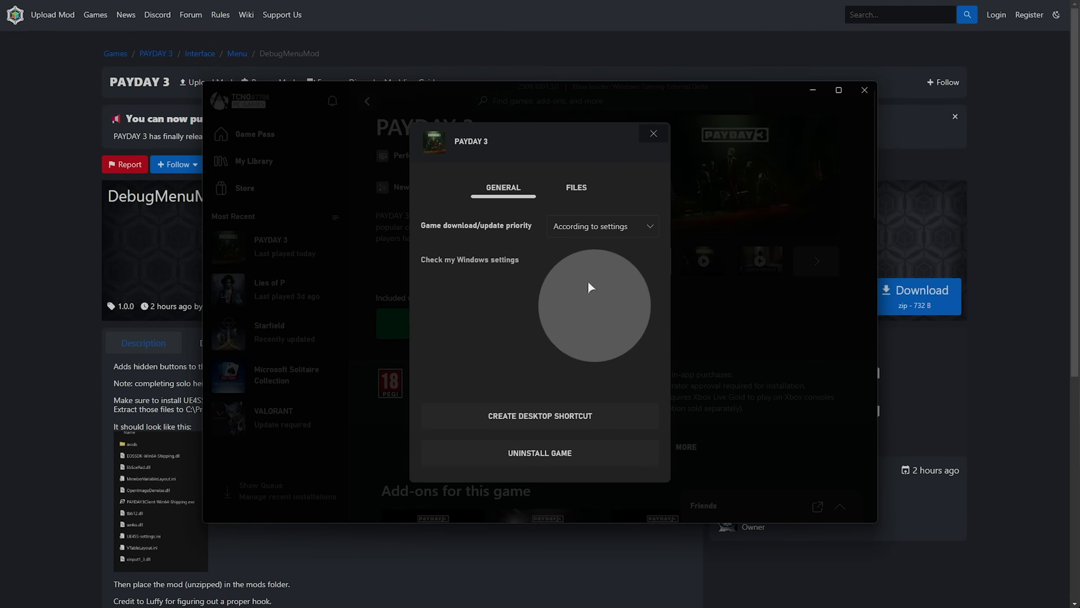
click(574, 187)
click(601, 279)
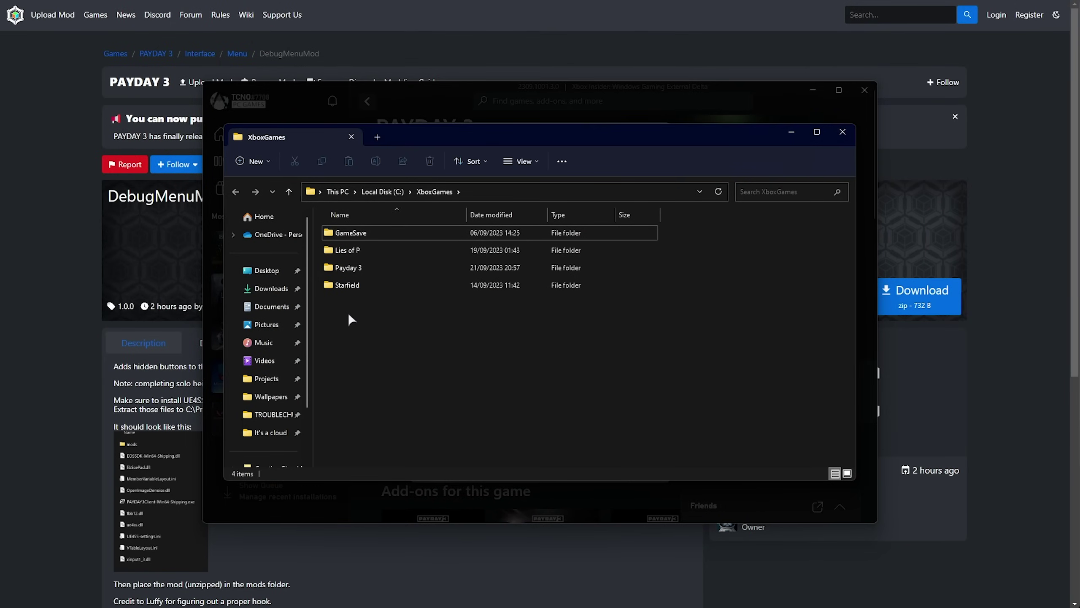
- Open the game's Payday 3\Content\PAYDAY3\Binaries\WinGDK folder and select PAYDAY3Client-WinGDK-Shipping.exe
double_click(389, 266)
double_click(378, 233)
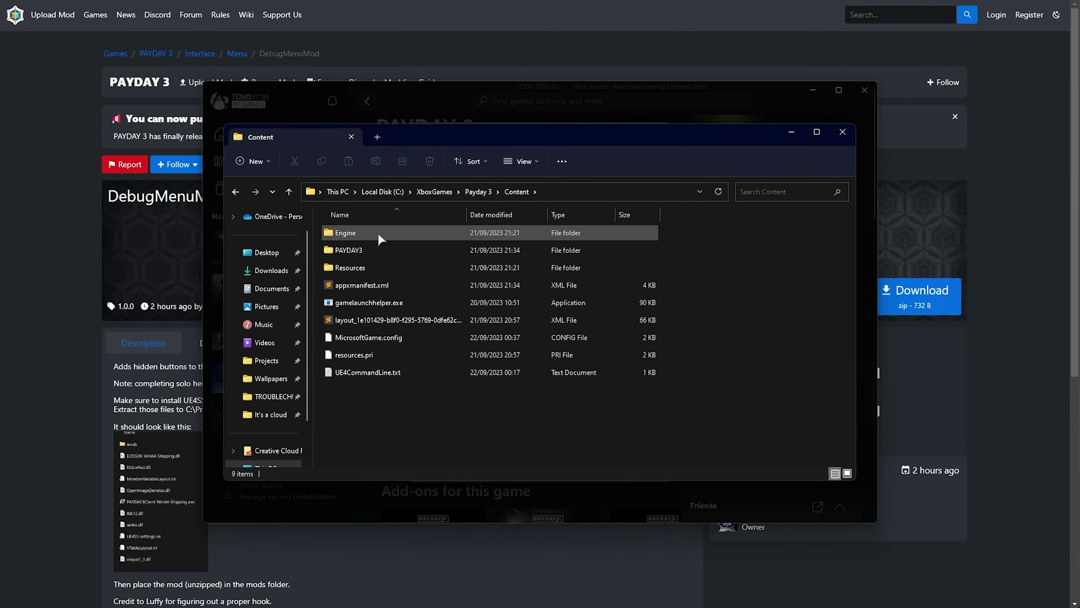
double_click(376, 250)
double_click(372, 234)
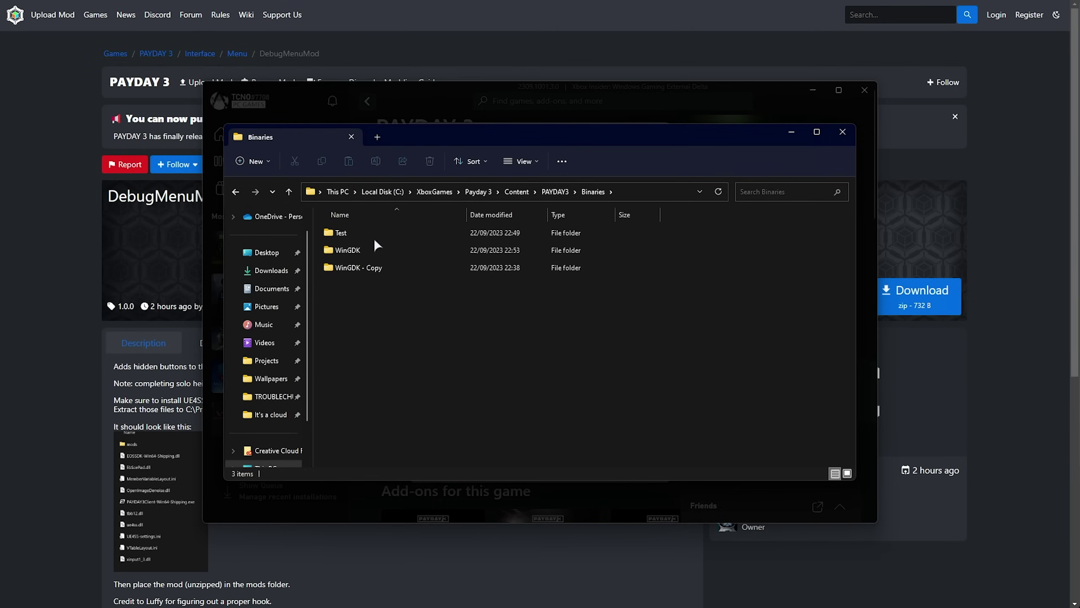
double_click(379, 250)
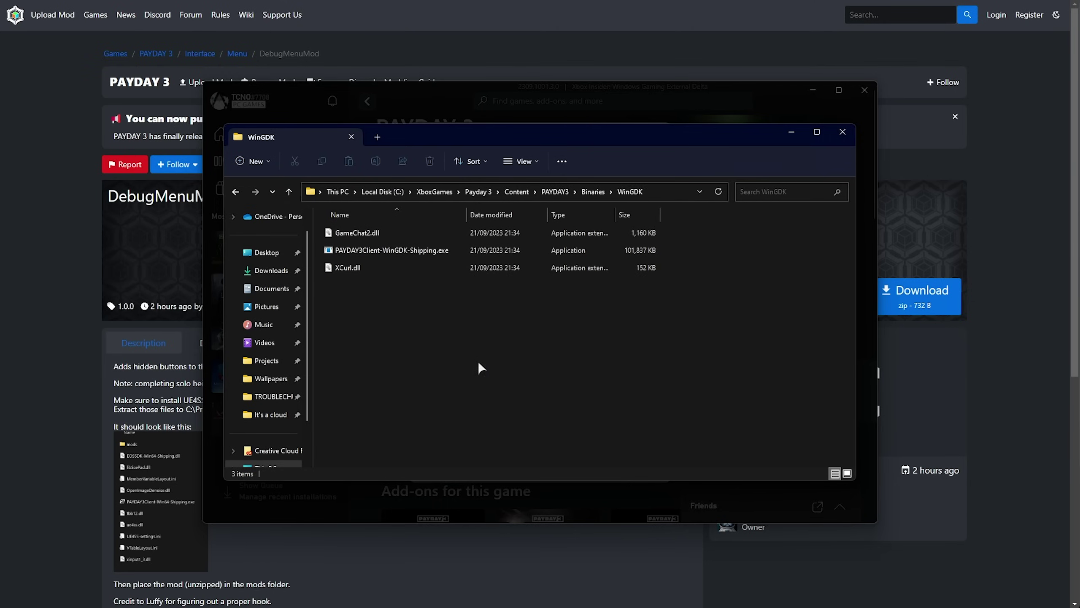
key(ctrl+a)
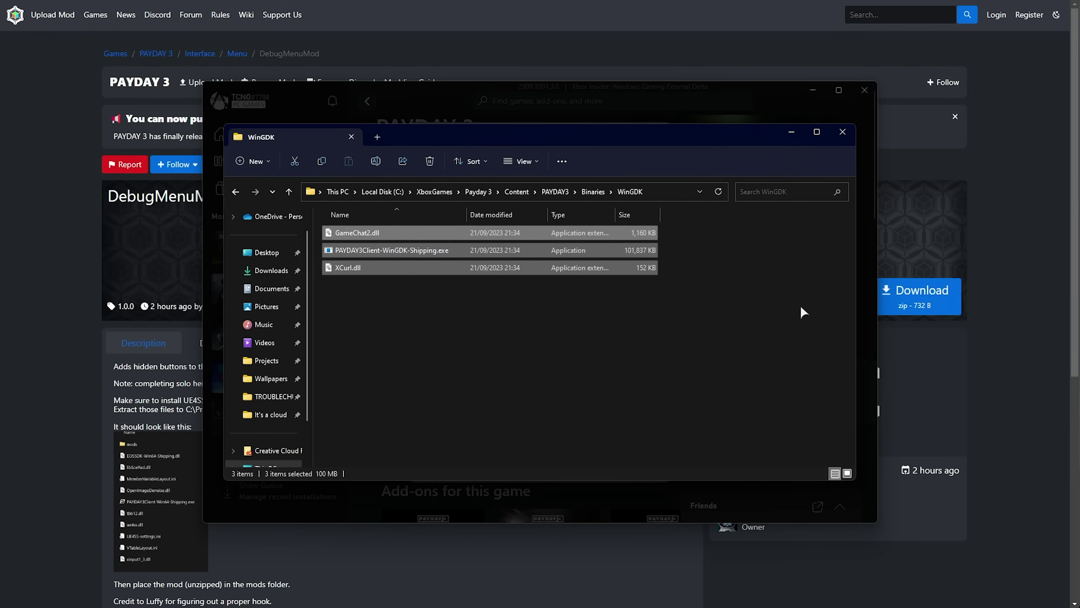
click(349, 254)
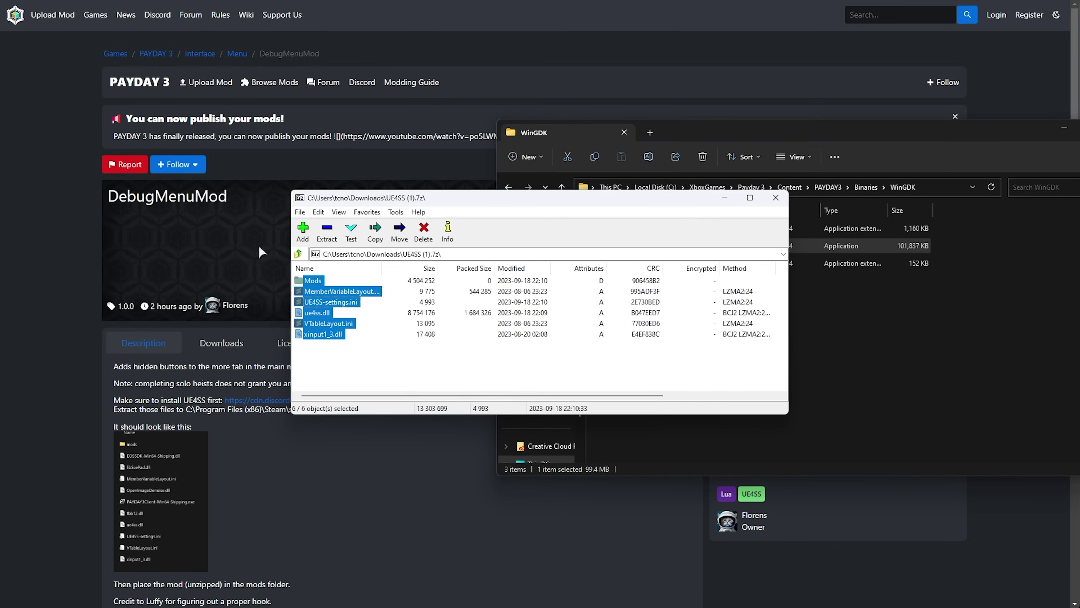
- Extract all selected UE4SS files from the archive into the WinGDK folder and close the archive
drag(314, 307, 828, 315)
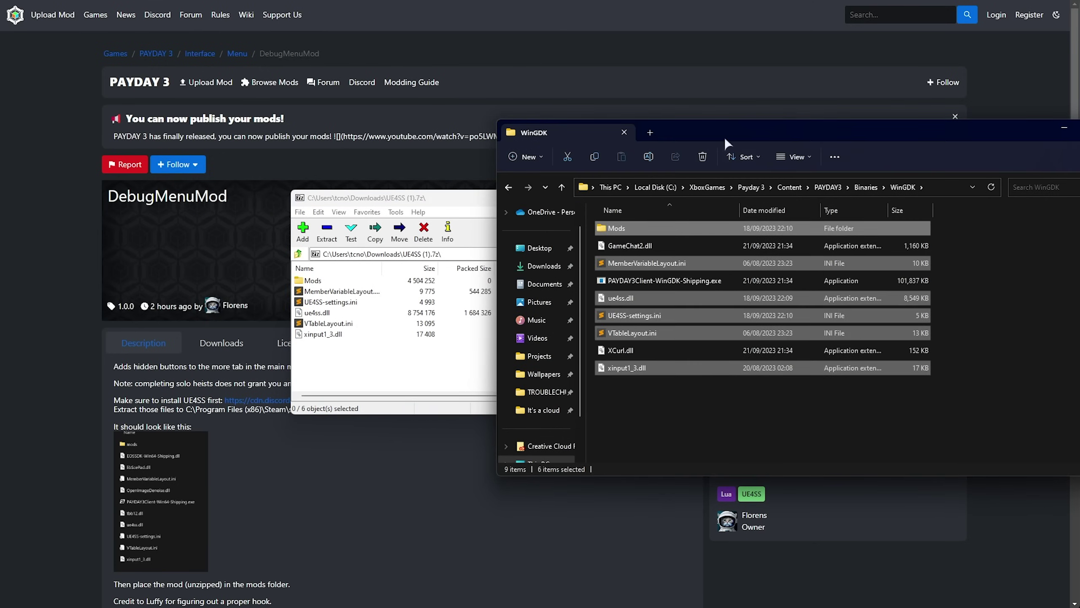
click(392, 202)
click(777, 196)
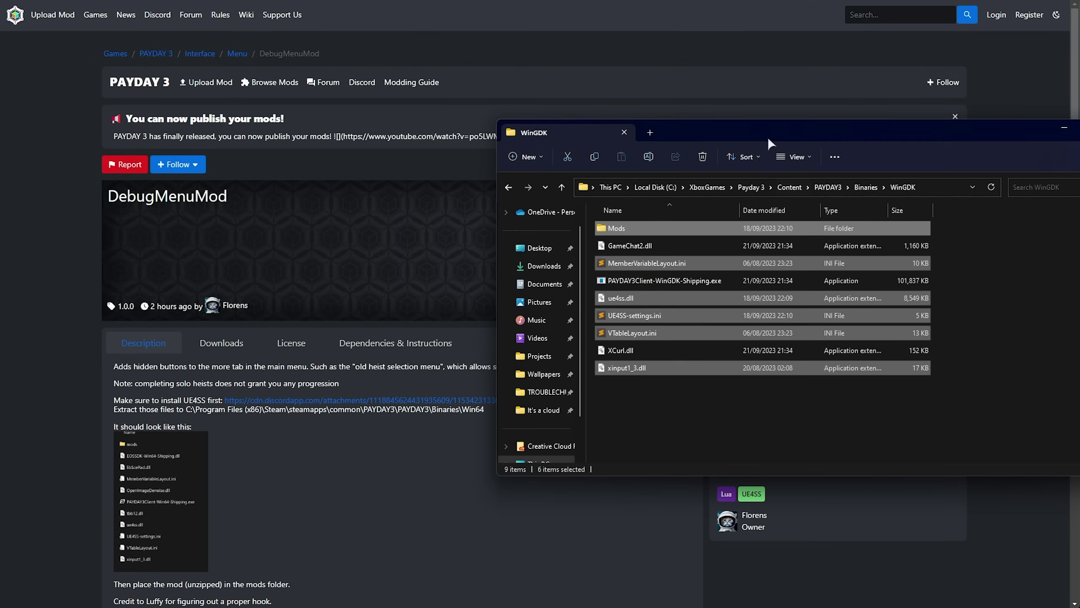
- Return to the DebugMenuMod page and download the mod's zip file
click(450, 156)
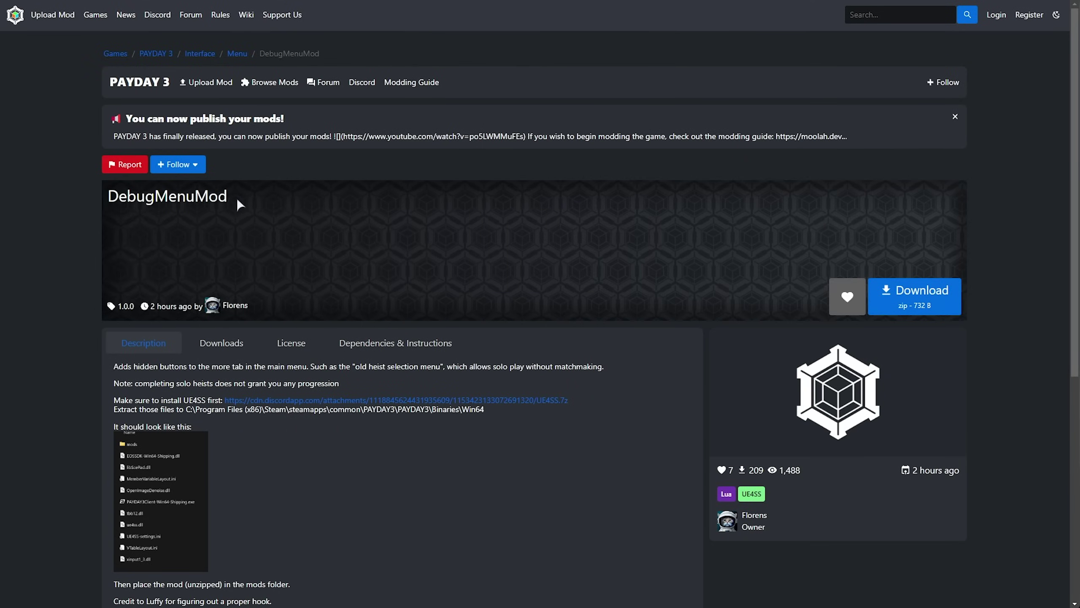
drag(238, 204, 106, 197)
click(937, 313)
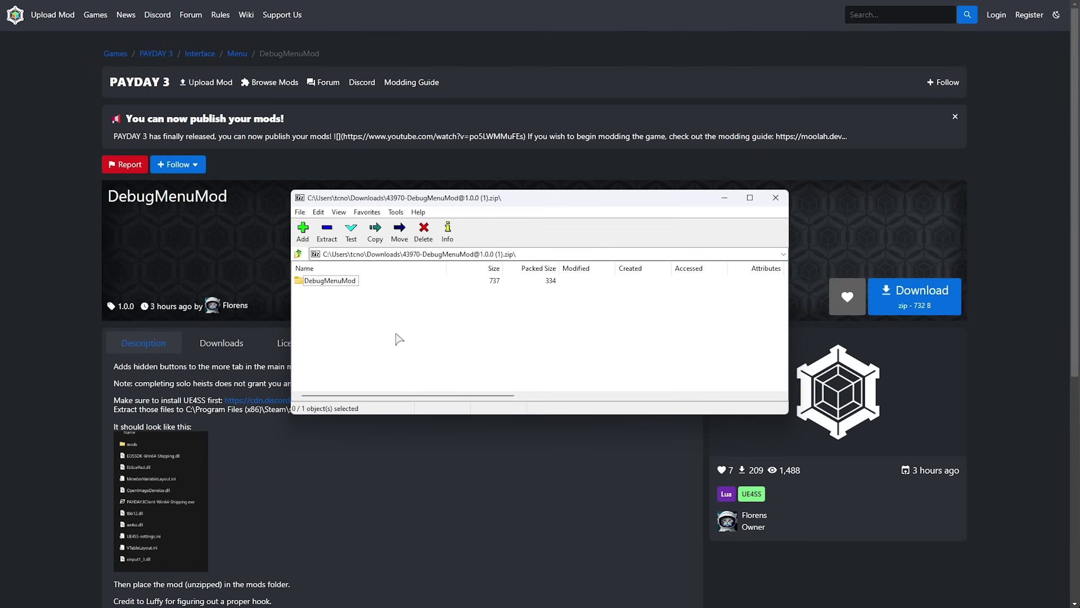
- Inspect the contents of the DebugMenuMod folder inside the downloaded zip and return to the archive's root
click(328, 281)
double_click(328, 281)
key(ctrl+a)
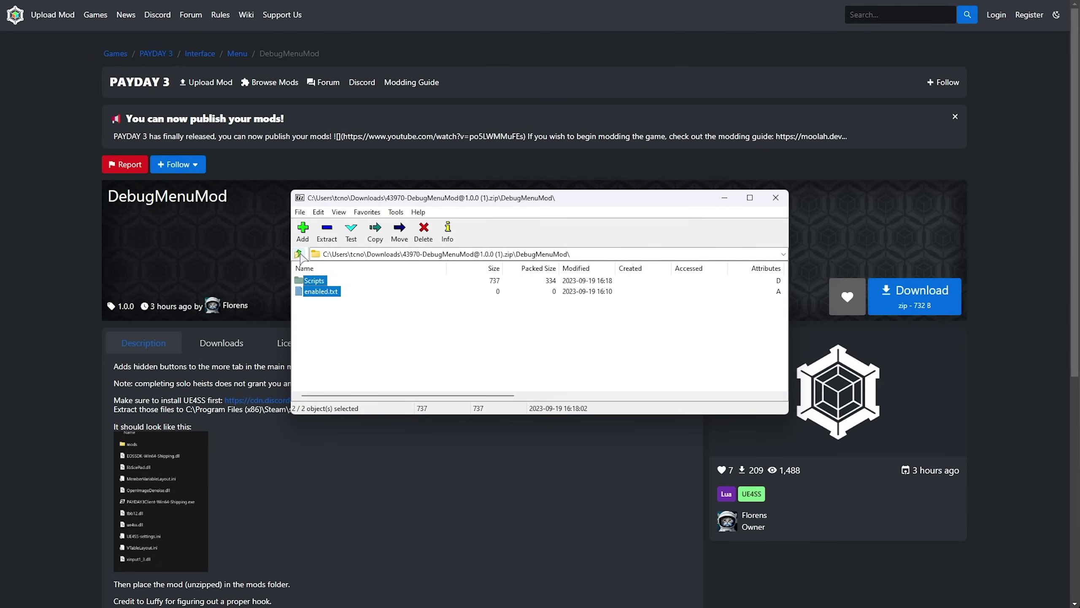
click(299, 254)
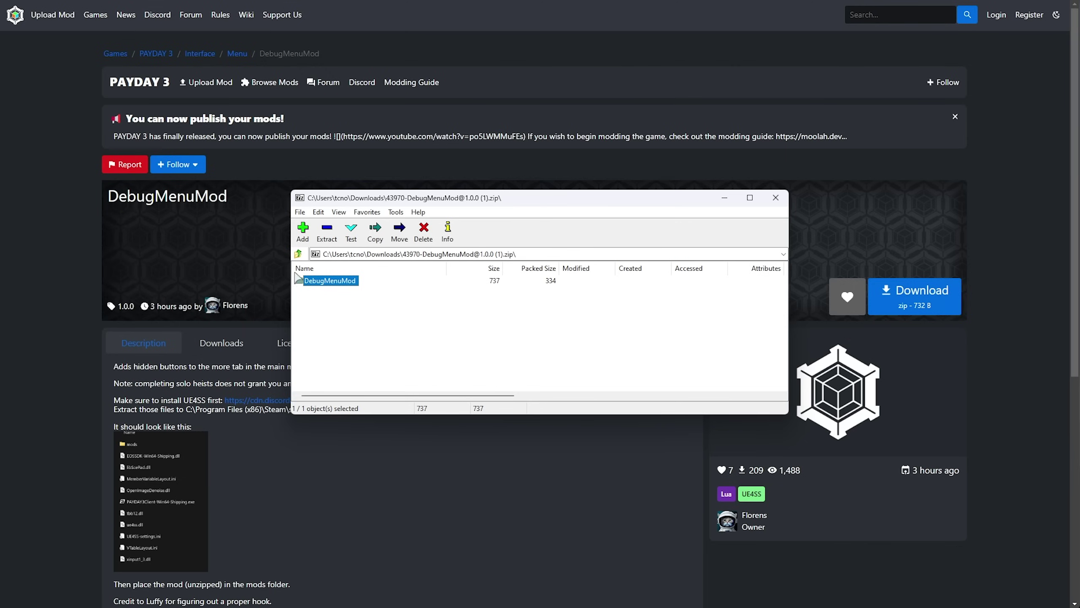
click(400, 333)
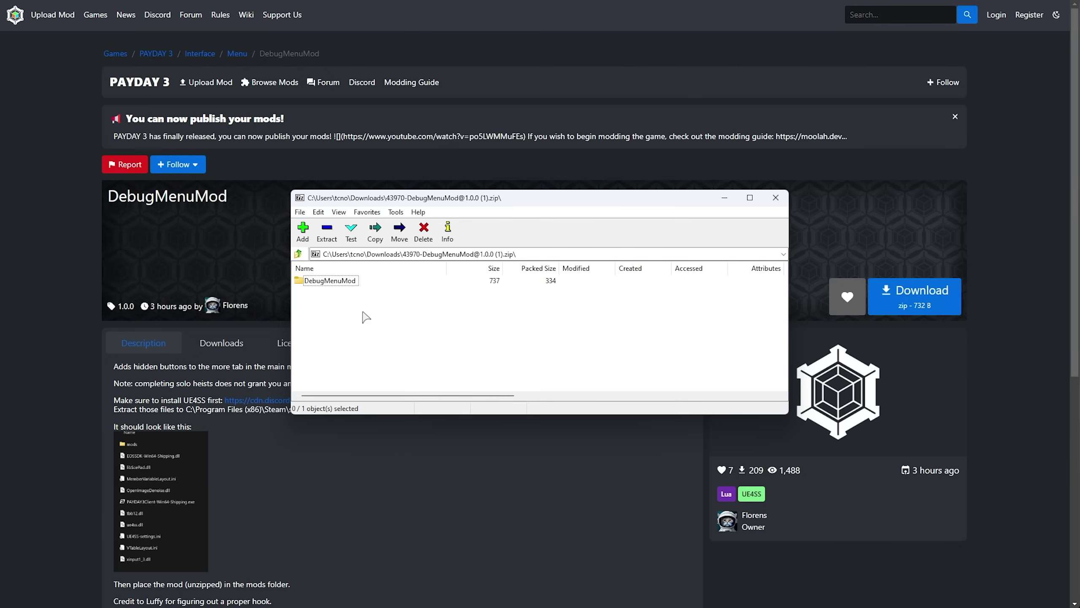
- Copy the DebugMenuMod folder from the downloaded archive into the game's WinGDK\Mods folder
key(alt+Tab)
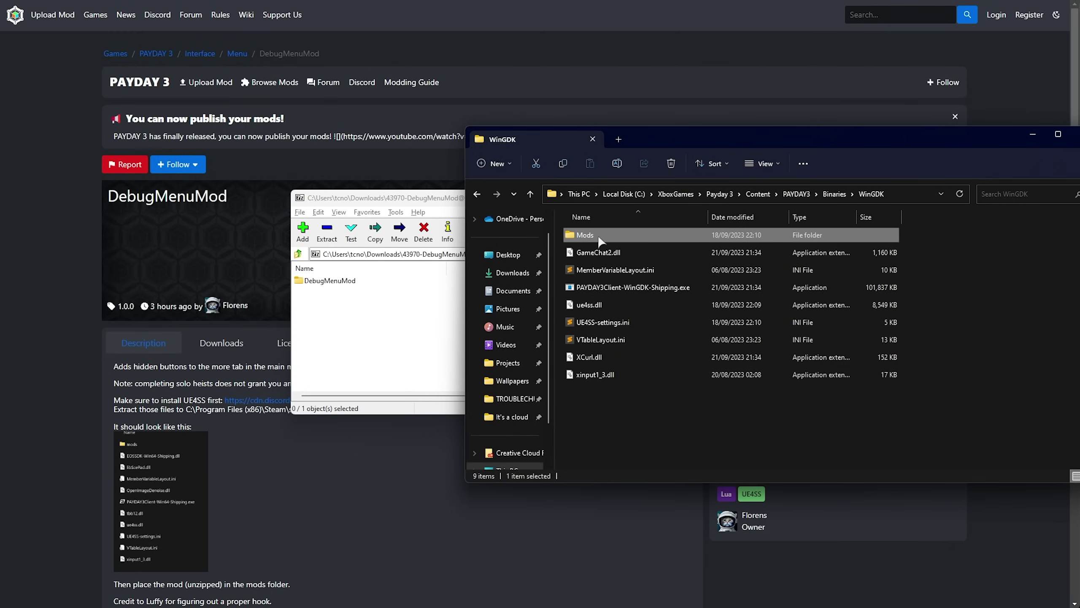
double_click(598, 235)
click(328, 281)
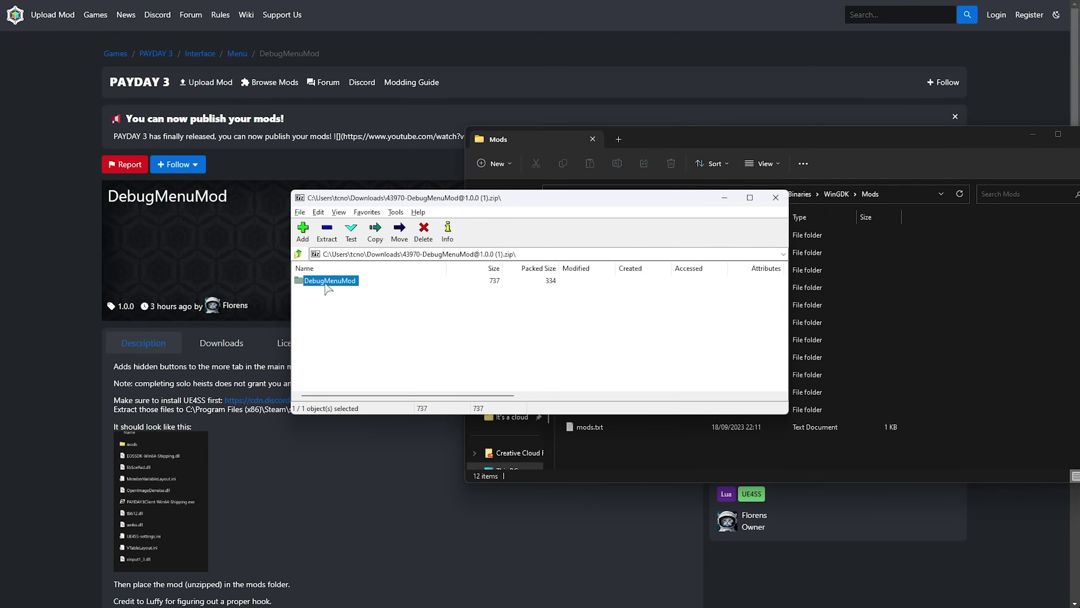
drag(325, 285, 960, 359)
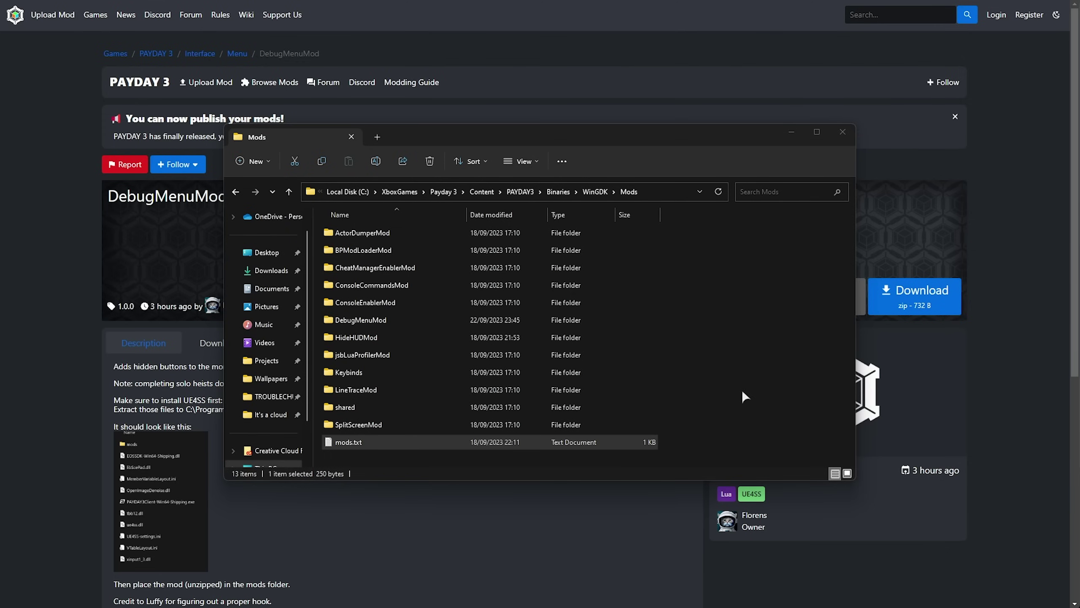
click(743, 392)
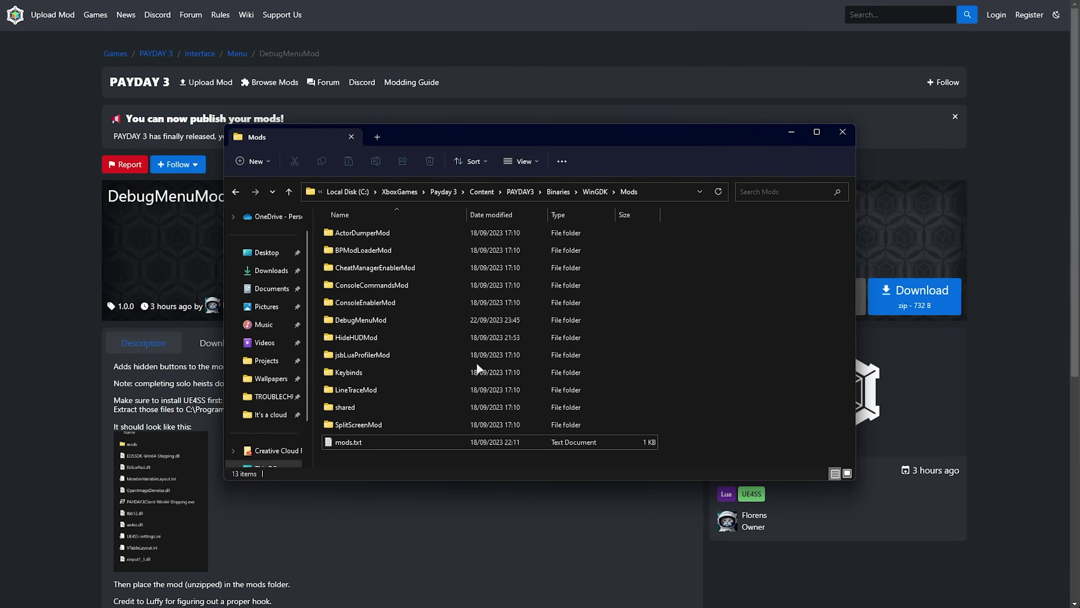
- Copy the DebugMenuMod folder's name, add the line "DebugMenuMod : 1" below HideHUDMod in mods.txt, and save and close the file
click(422, 317)
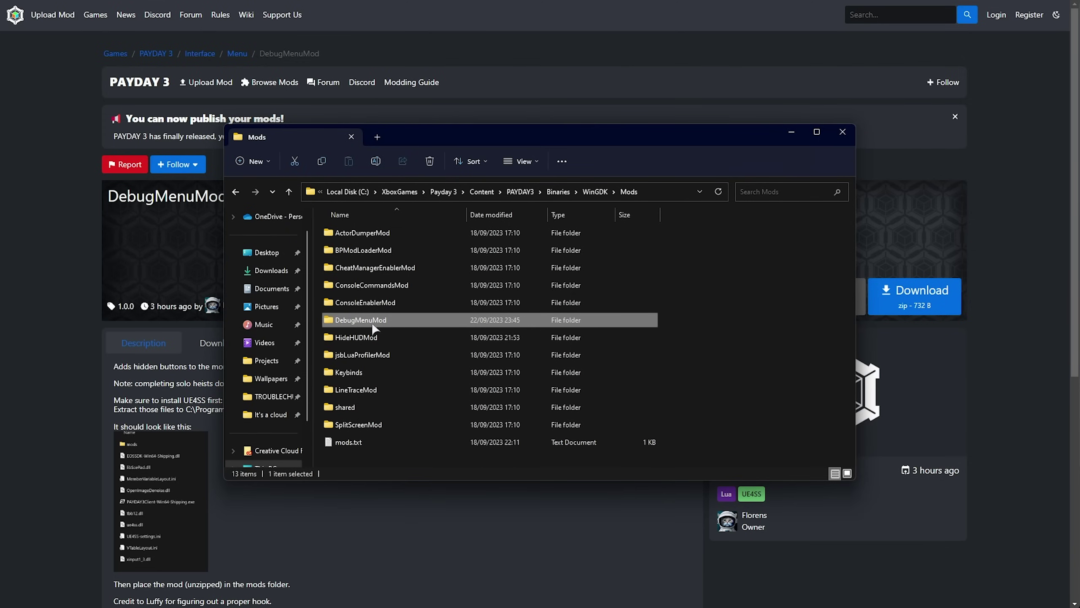
key(F2)
key(ctrl+c)
click(376, 444)
double_click(409, 445)
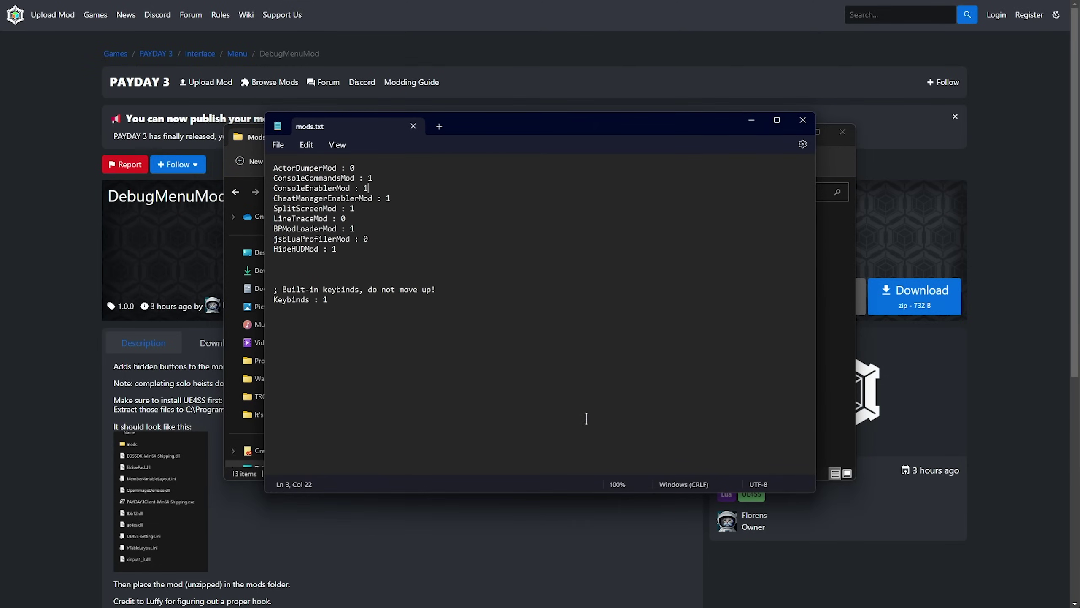
click(389, 252)
key(Return)
key(ctrl+v)
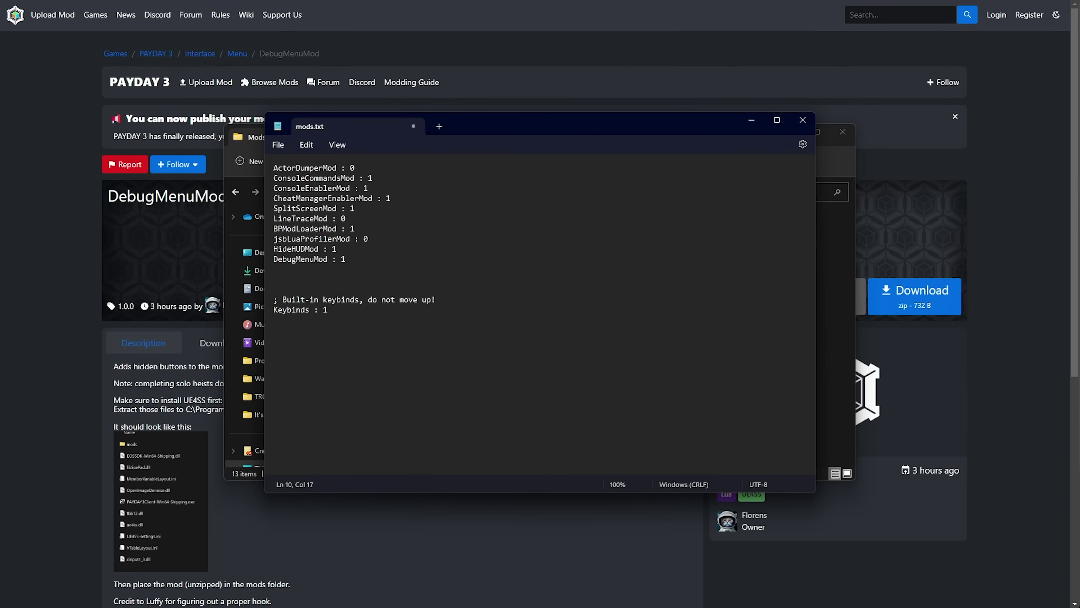
key(alt+F4)
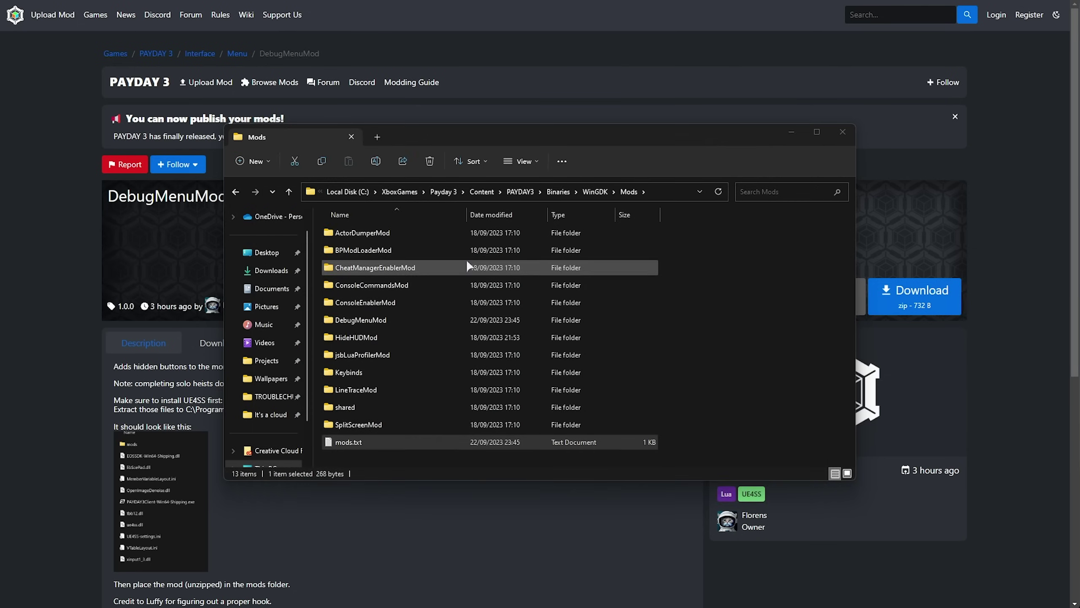
- Go back to the WinGDK folder and point out PAYDAY3Client-WinGDK-Shipping.exe
click(593, 191)
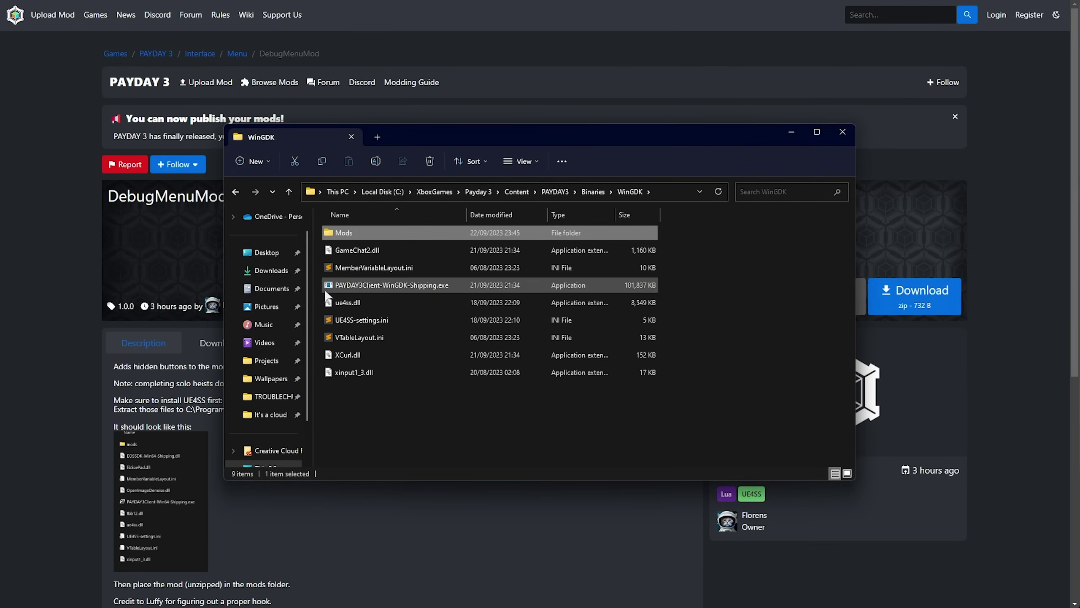
click(326, 287)
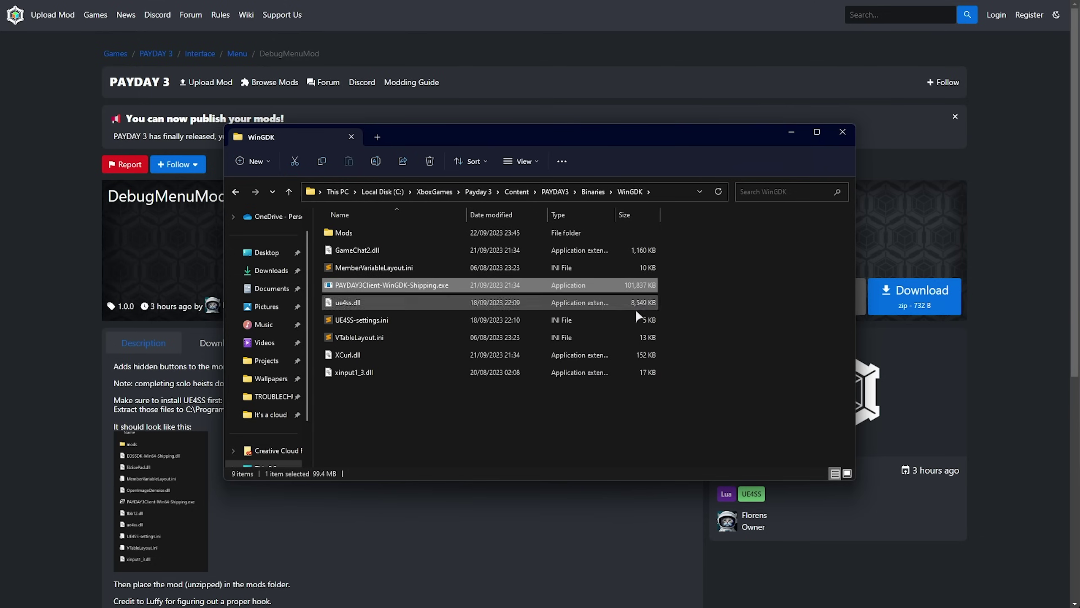
click(702, 423)
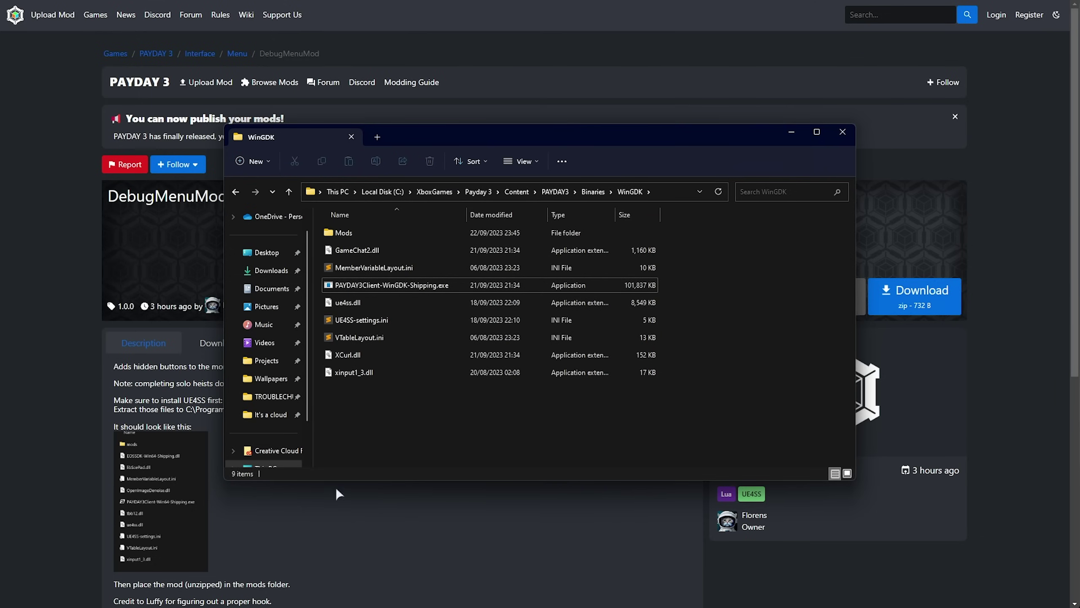
- Switch to Steam and append -fileopenlog after -dx12 in PAYDAY 3's launch options, closing the properties and minimizing Steam
key(alt+Tab)
right_click(229, 248)
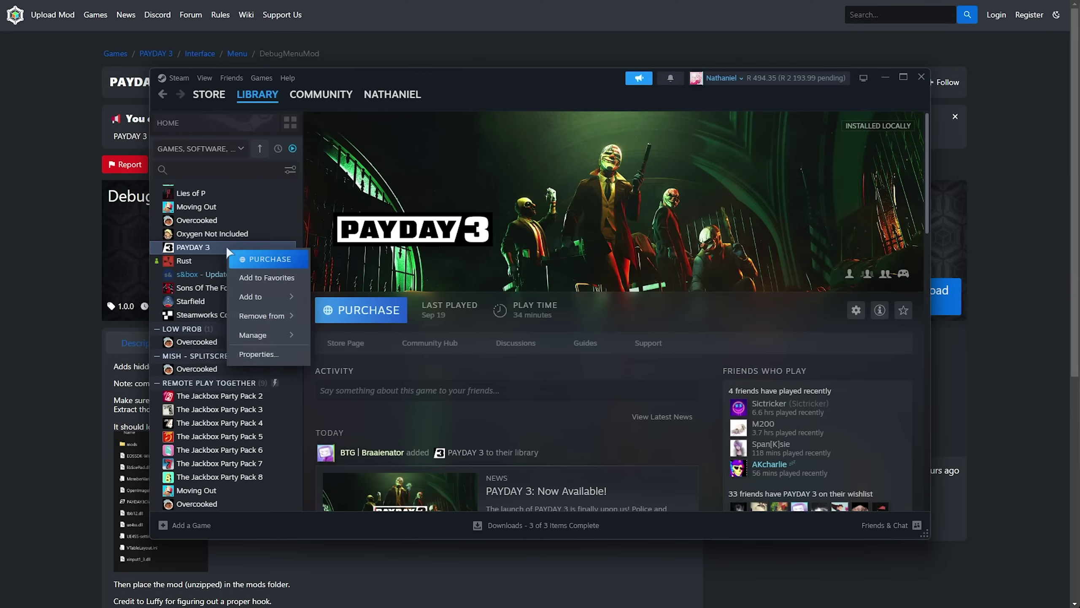
click(259, 354)
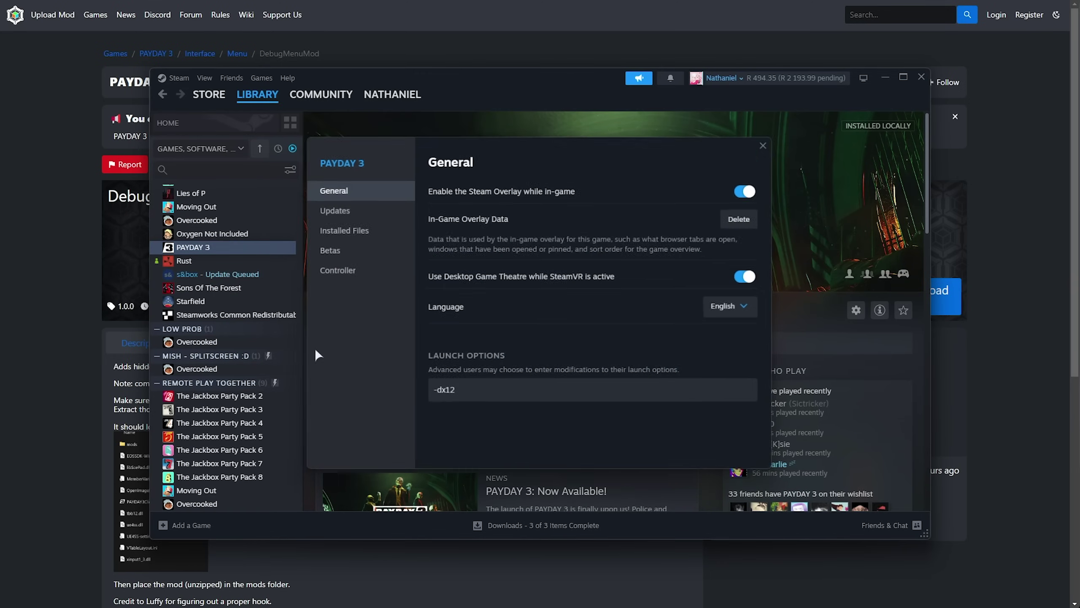
click(504, 395)
key(ctrl+a)
click(533, 401)
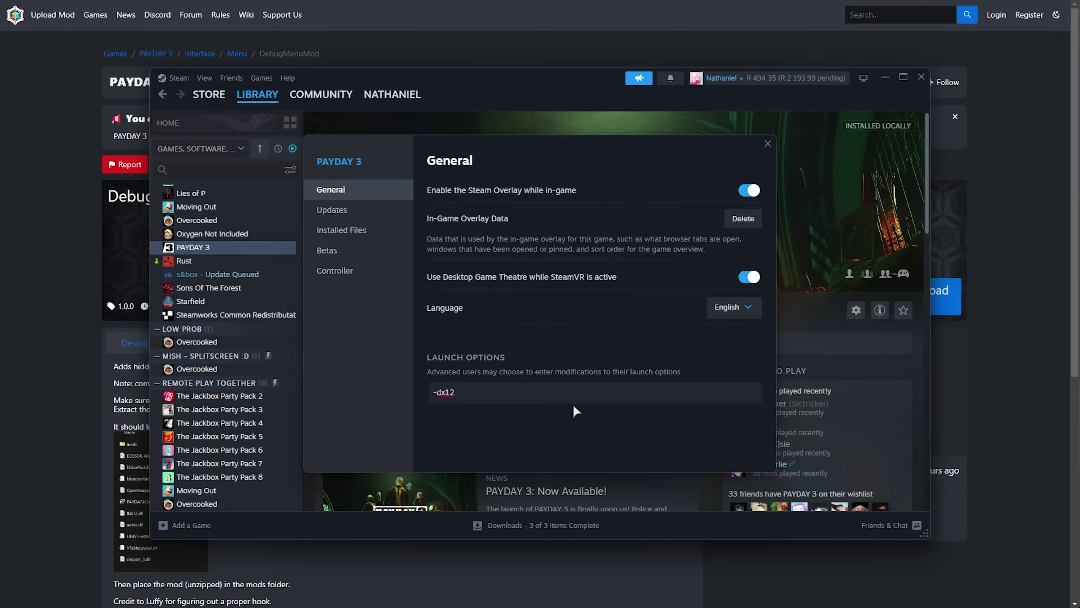
text(-fileopenlog)
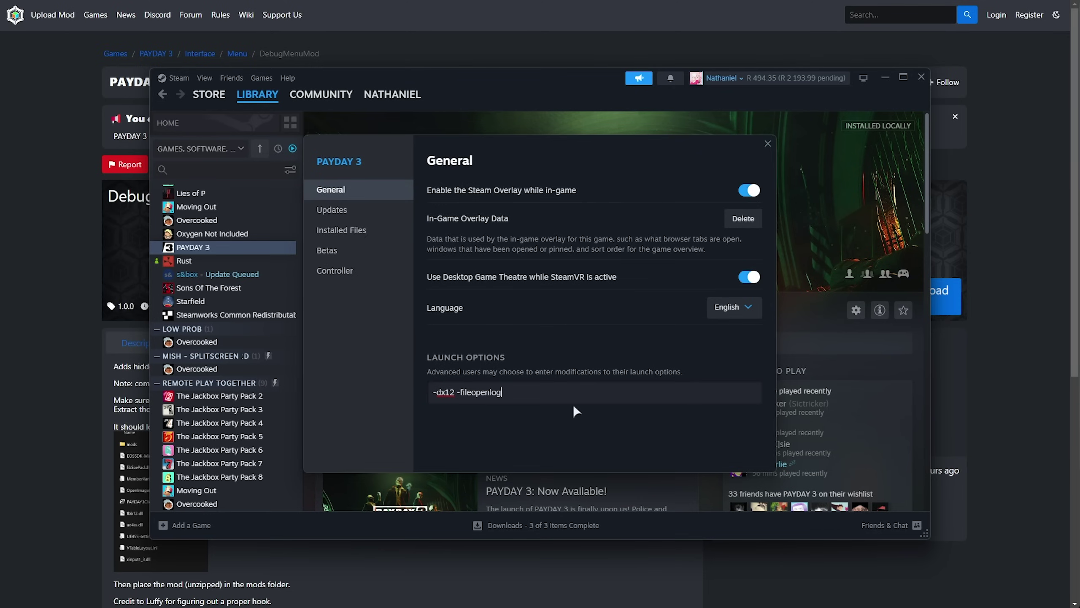
click(768, 143)
click(884, 77)
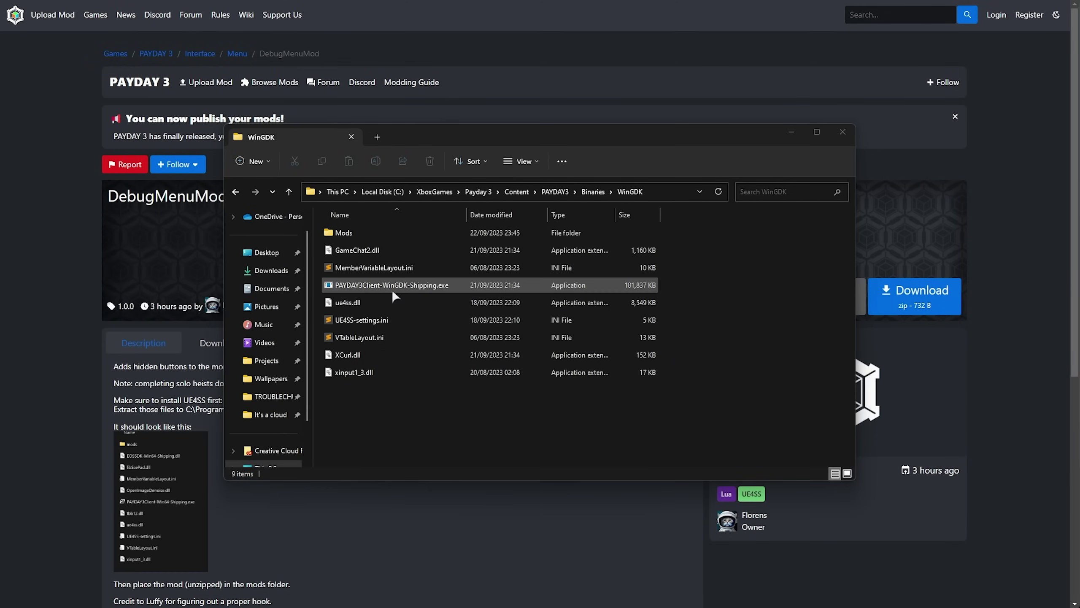
- Create a shortcut to PAYDAY3Client-WinGDK-Shipping.exe from the WinGDK folder
click(378, 291)
right_click(443, 283)
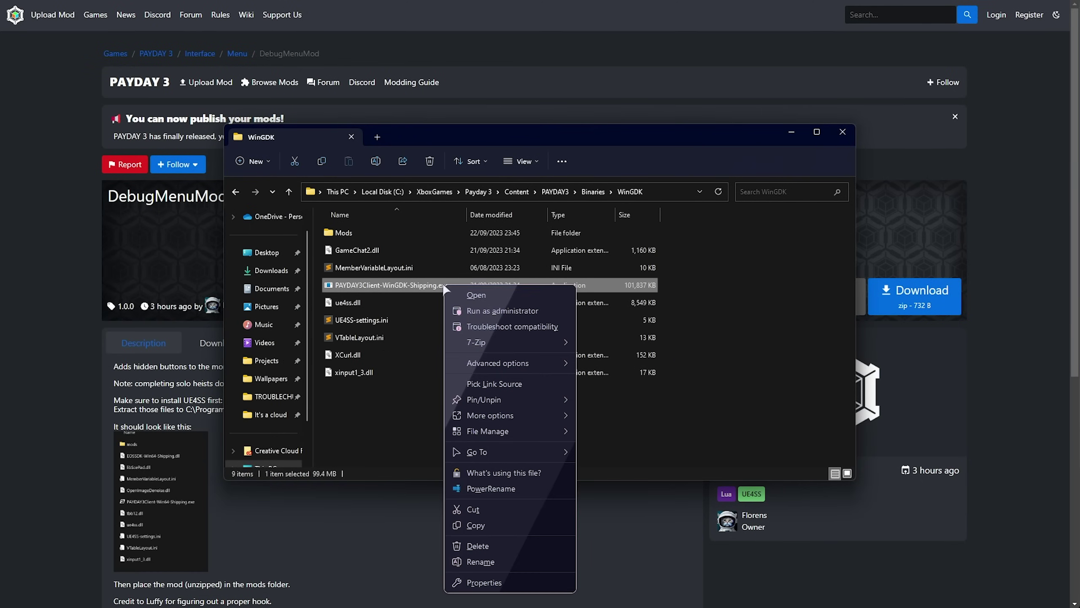
mouse_move(513, 414)
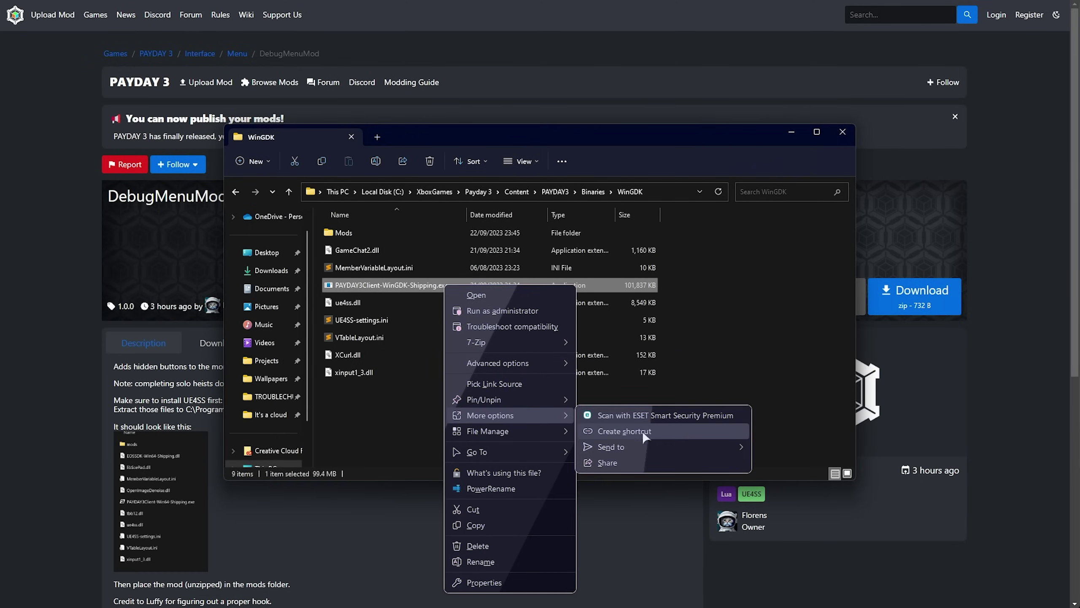
click(613, 429)
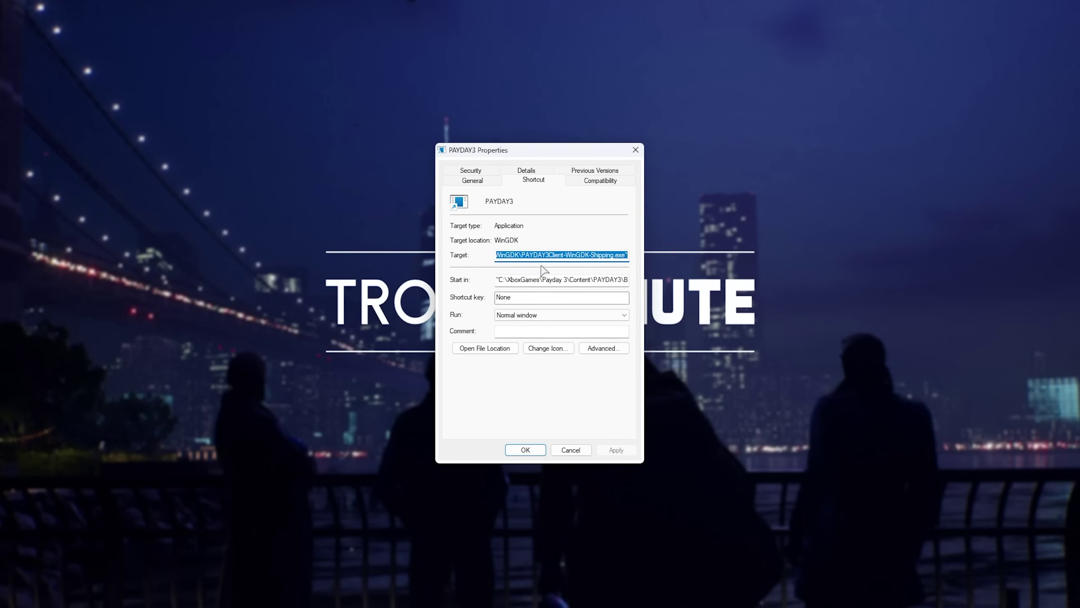
- Append -fileopenlog after the closing quote of the PAYDAY3 shortcut's target and save the shortcut properties
drag(542, 256, 646, 258)
click(628, 255)
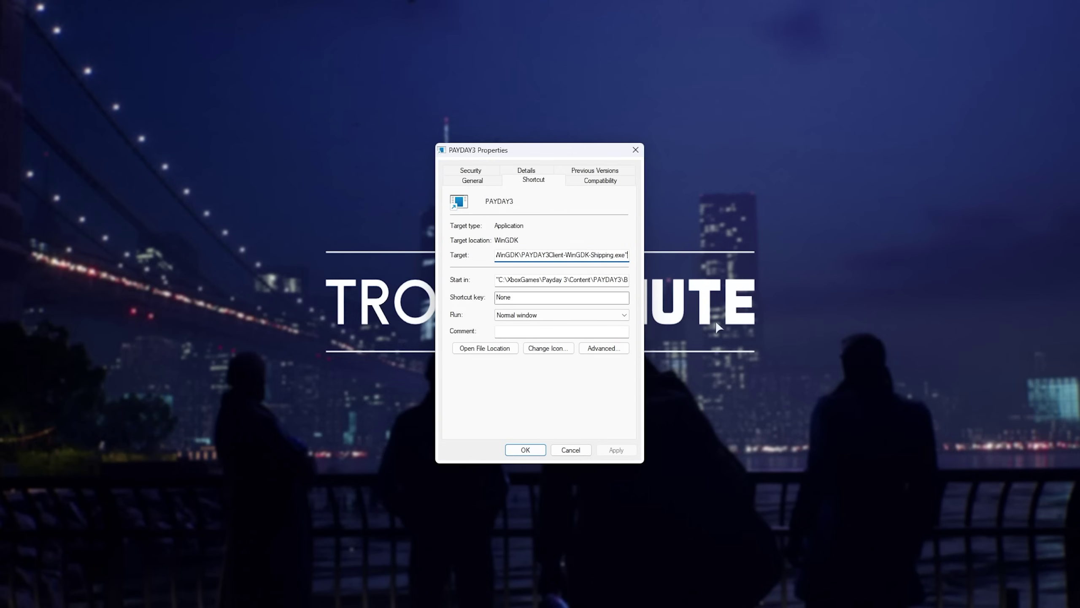
text(-f)
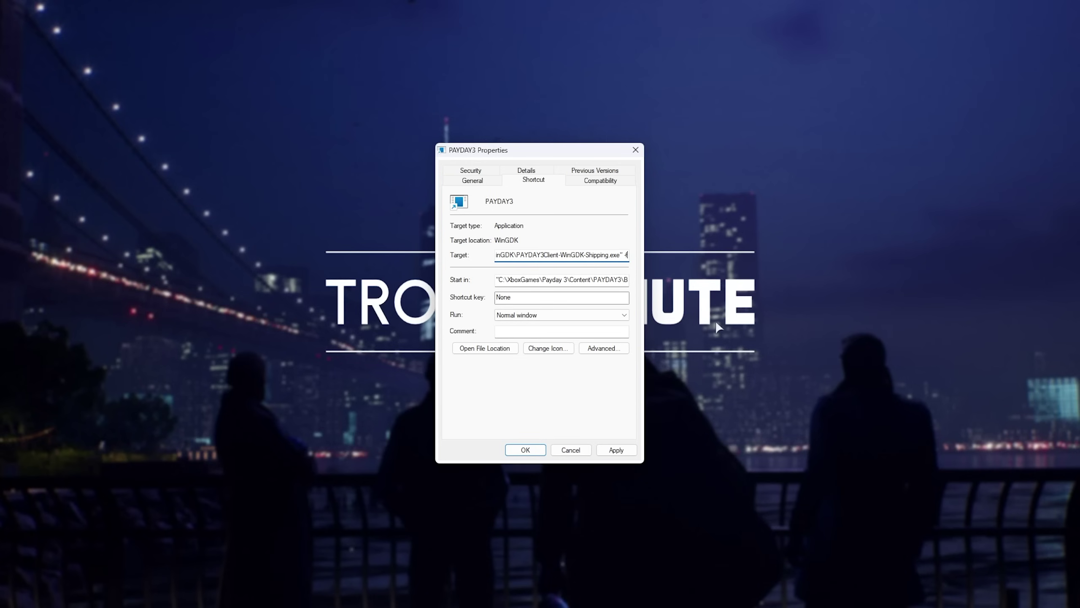
text(ileopenlog)
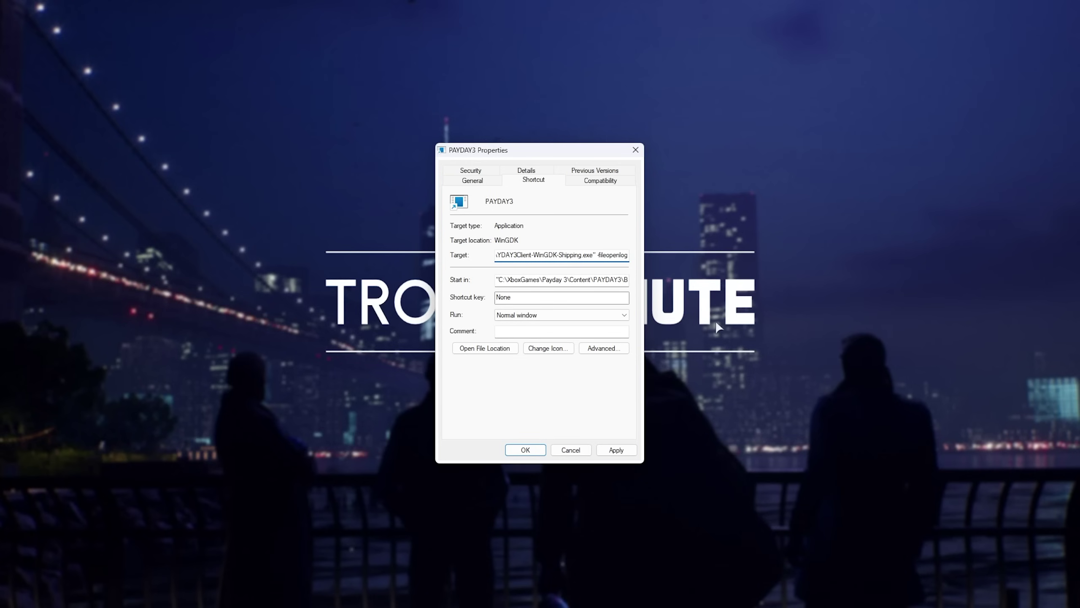
click(525, 450)
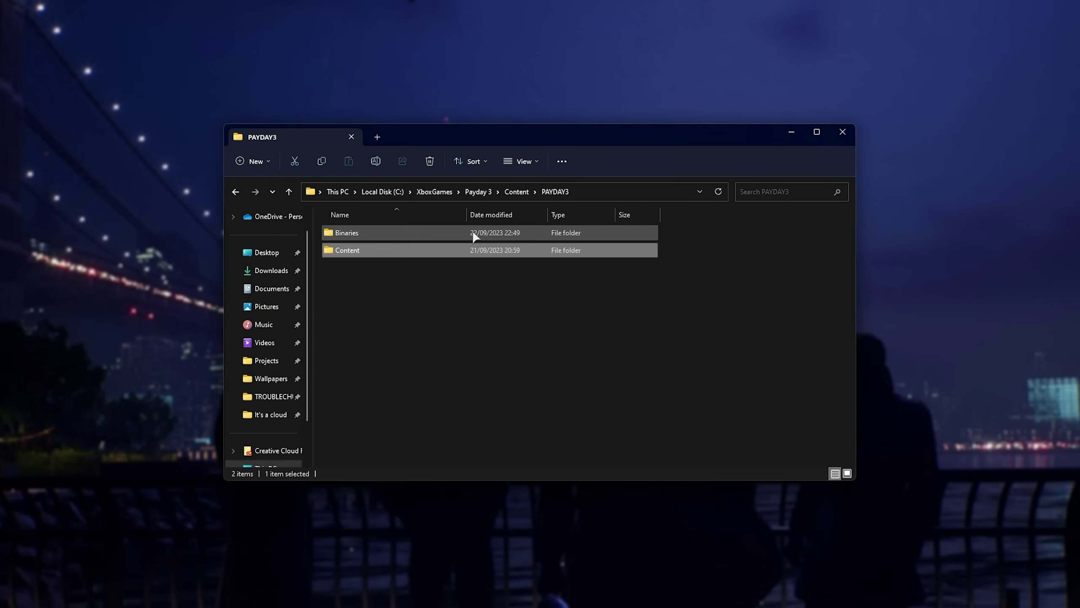
- Open the Binaries\WinGDK folder and try renaming xinput1_3.dll to xinput1_4.dll
double_click(474, 235)
double_click(458, 255)
click(366, 373)
click(365, 373)
click(365, 372)
key(BackSpace)
text(4)
key(Return)
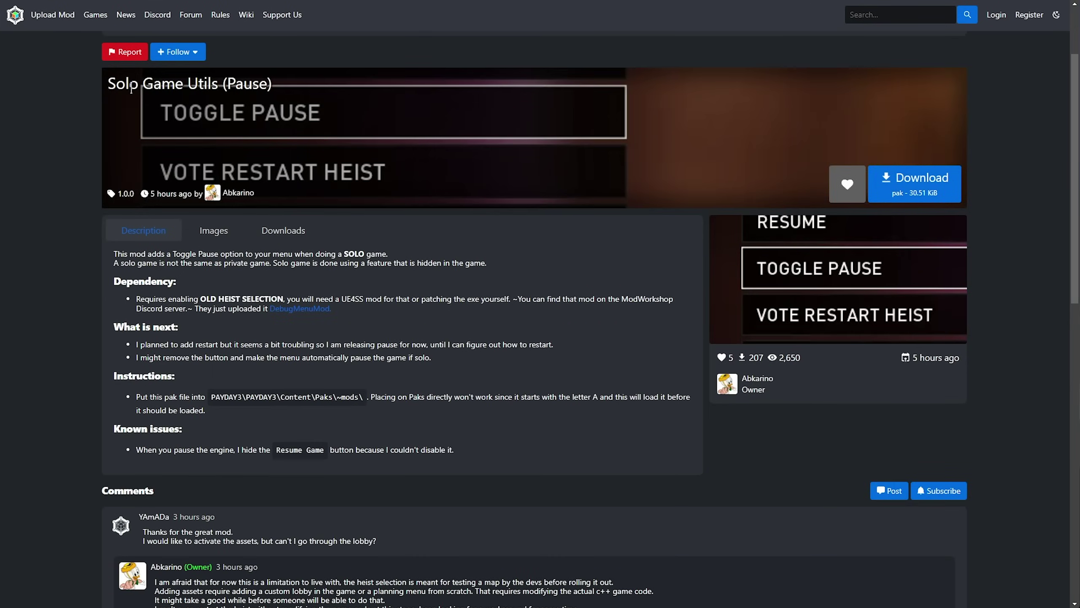
- Download the Solo Game Utils (Pause) mod's pak file from its mod page
drag(111, 83, 244, 86)
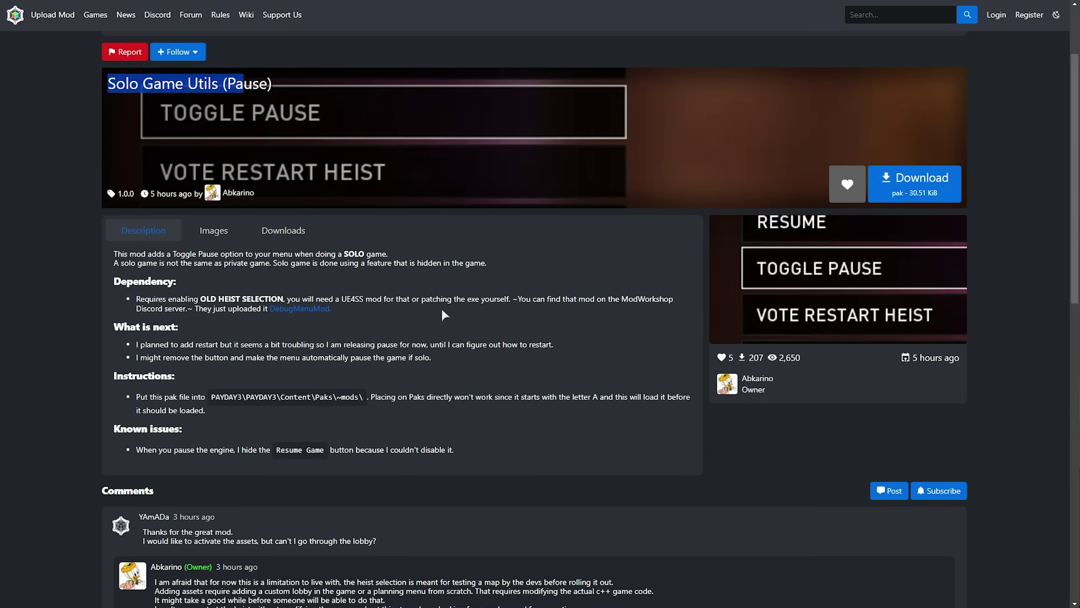
click(506, 338)
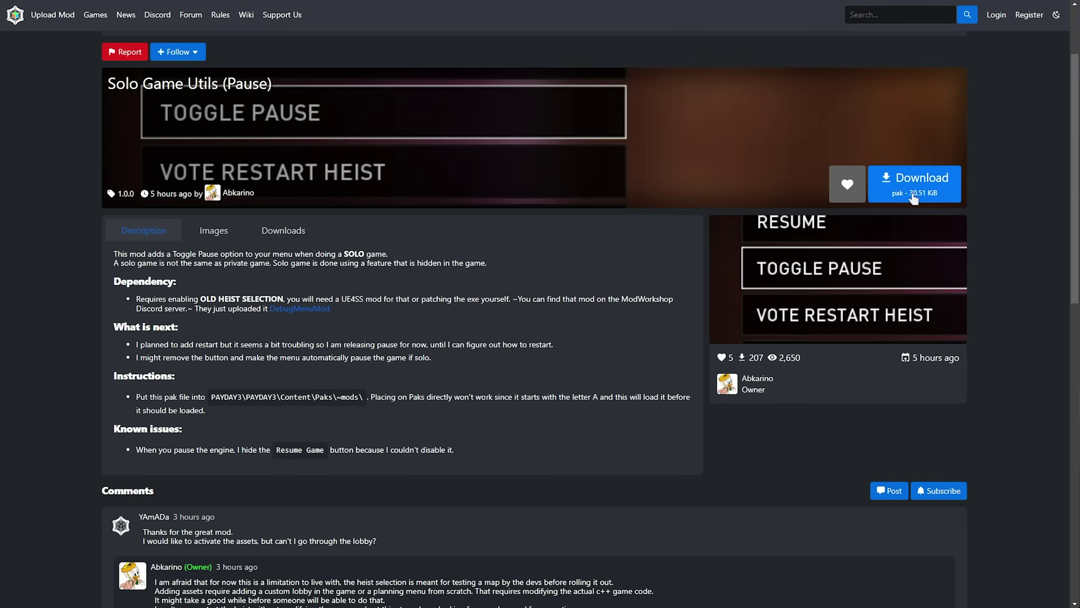
click(940, 179)
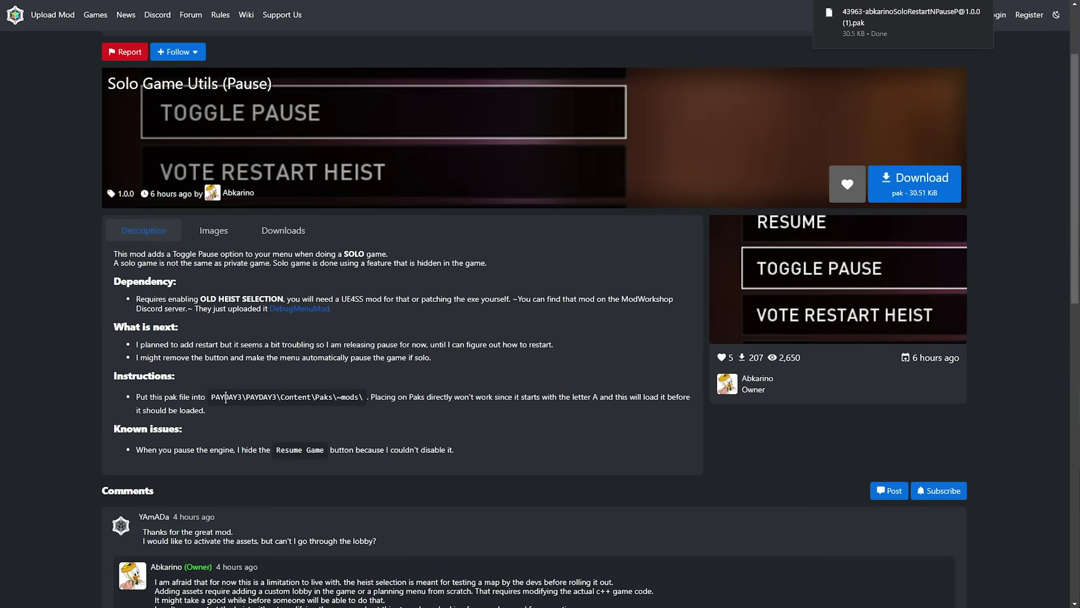
- Go through the install path in the mod's instructions and copy the folder name ~mods
double_click(225, 397)
double_click(262, 396)
double_click(296, 397)
double_click(324, 397)
drag(336, 397, 361, 396)
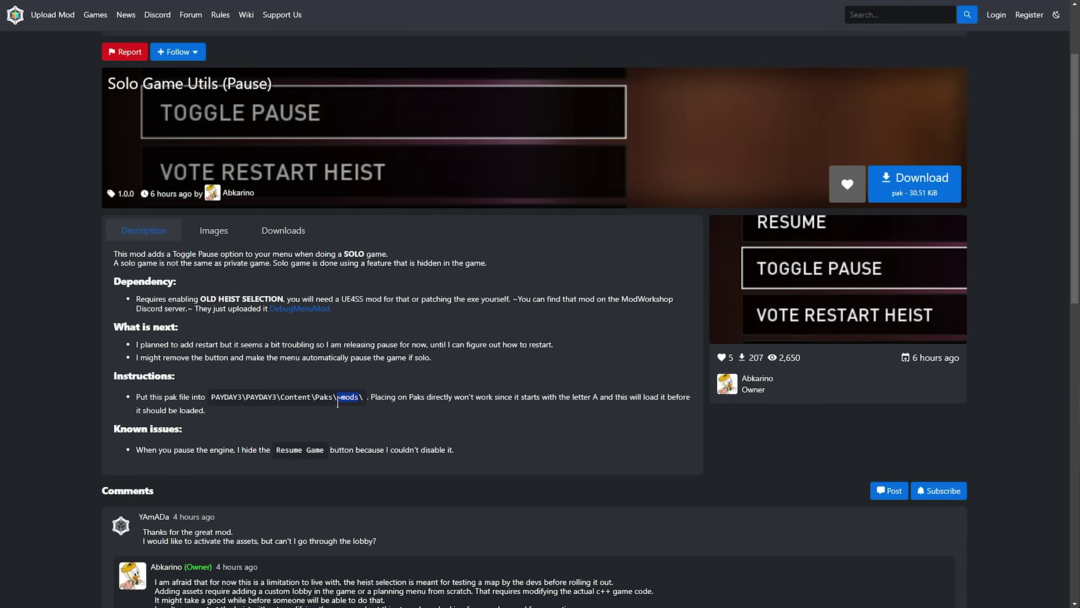
right_click(353, 398)
click(382, 410)
- Switch to File Explorer and open the game's PAYDAY3\Content\Paks folder
key(alt+Tab)
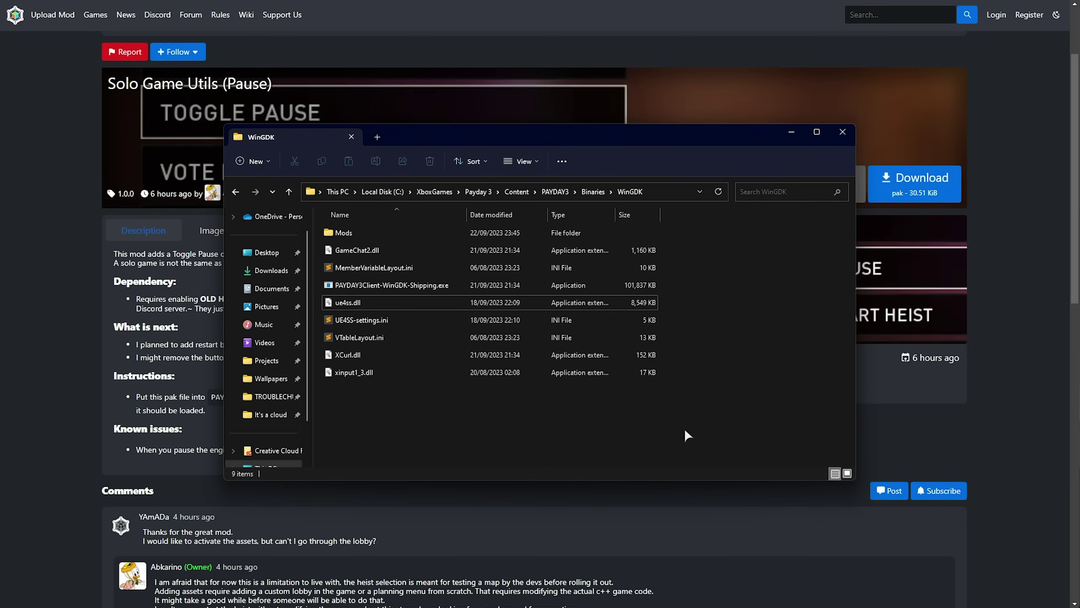
drag(682, 434, 322, 222)
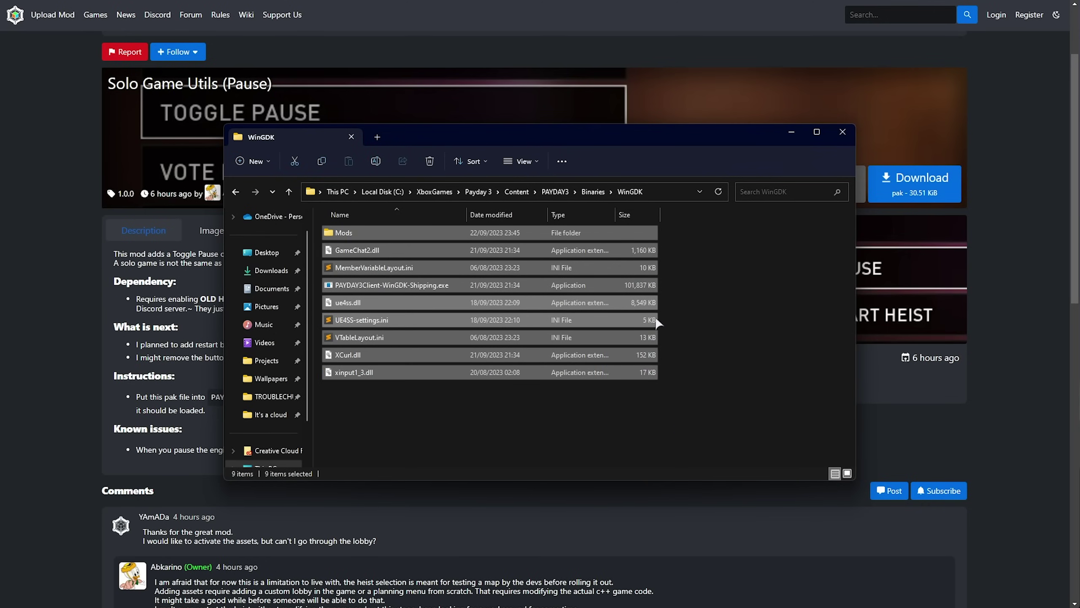
click(561, 192)
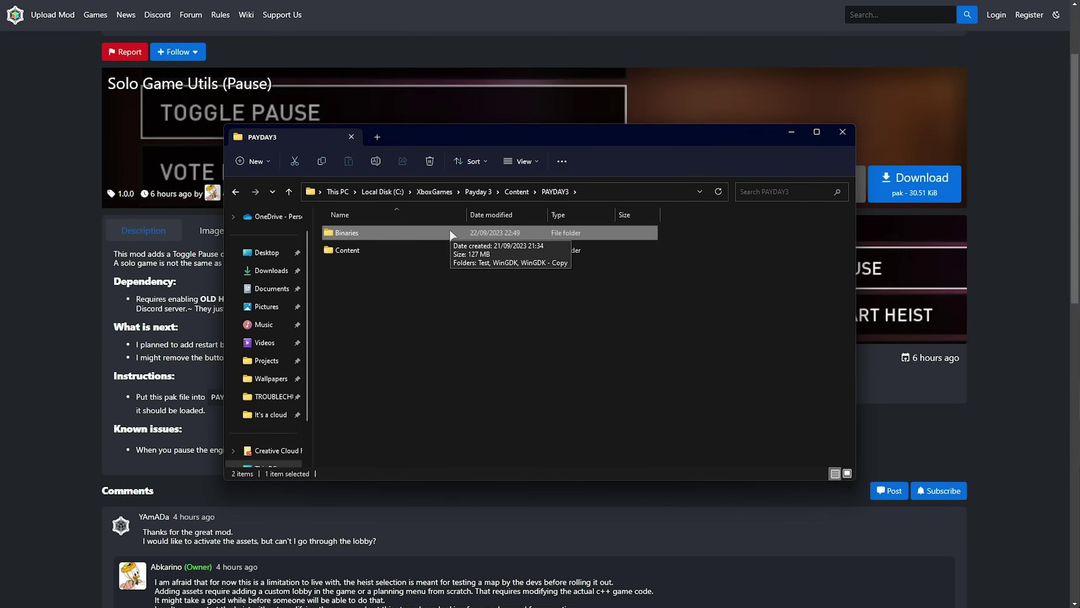
double_click(447, 249)
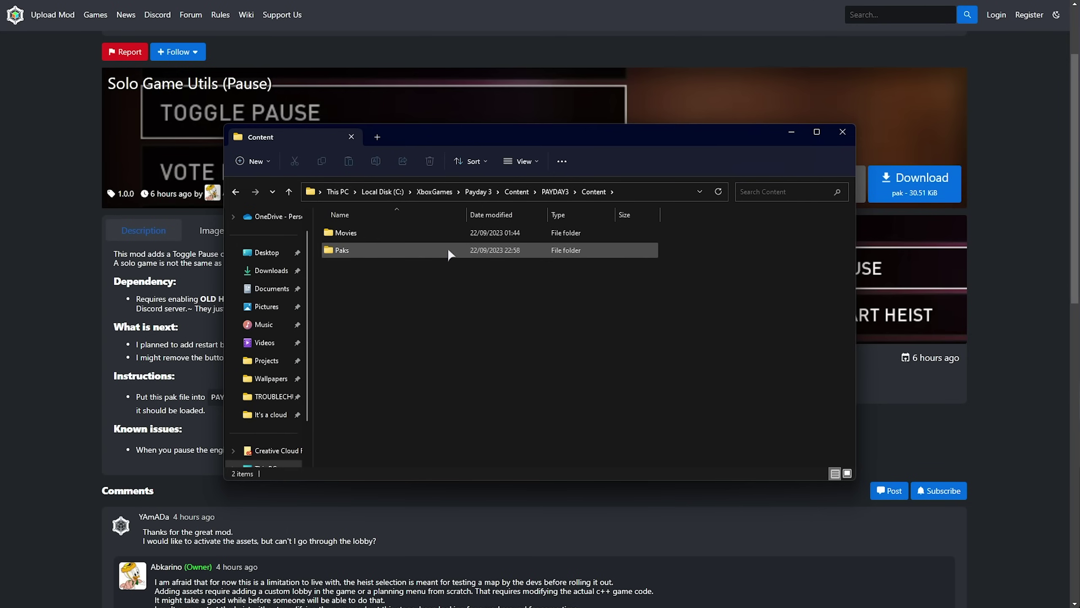
double_click(448, 251)
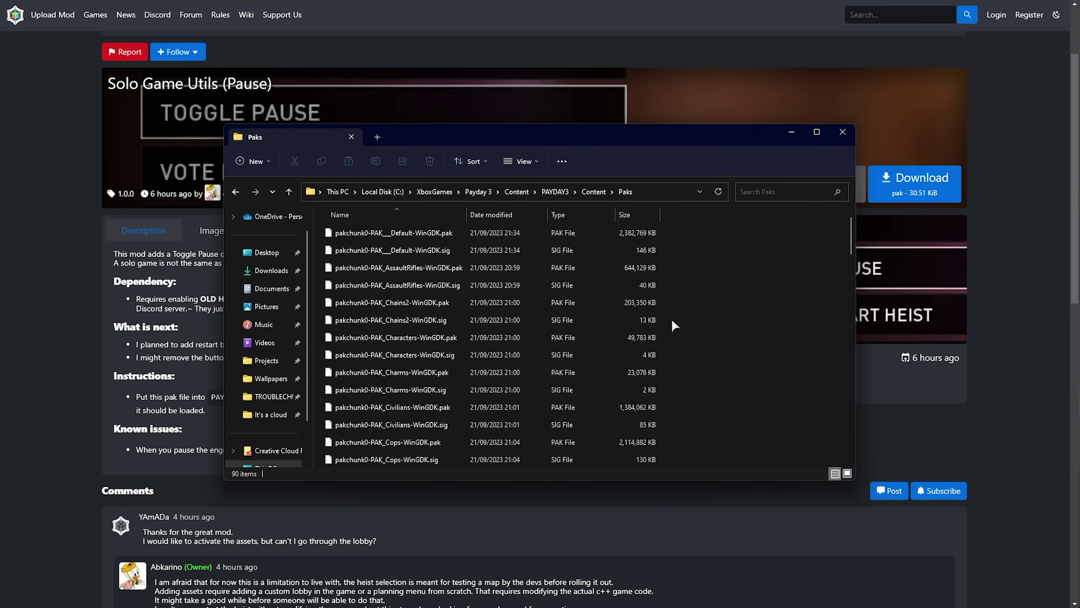
- Create a folder named ~mods in Paks and paste the downloaded Solo Game Utils pak file into it
key(ctrl+shift+n)
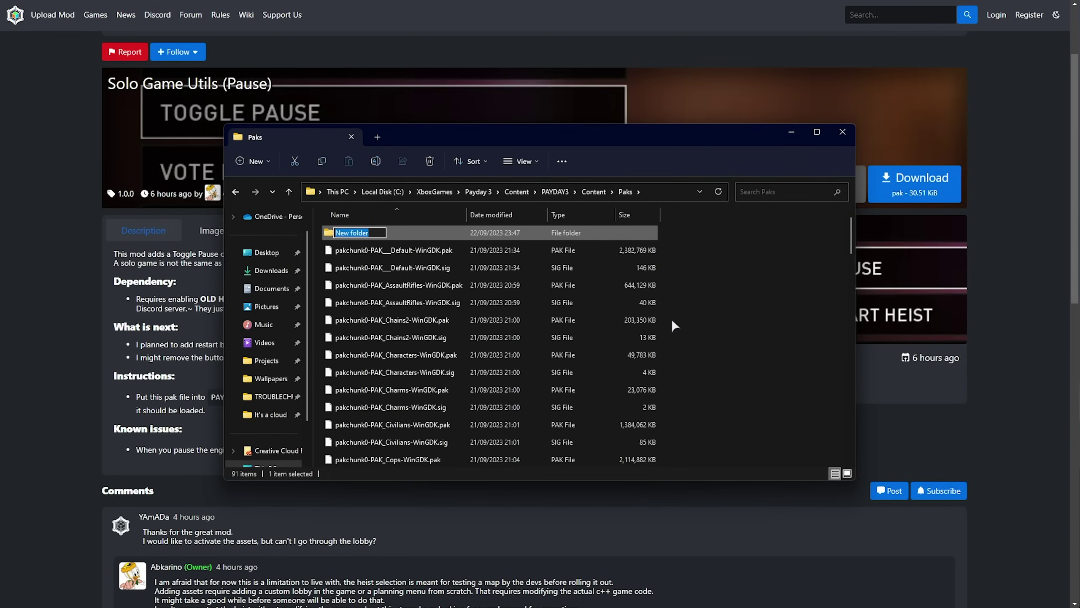
text(~mods)
key(Return)
key(Return)
key(ctrl+v)
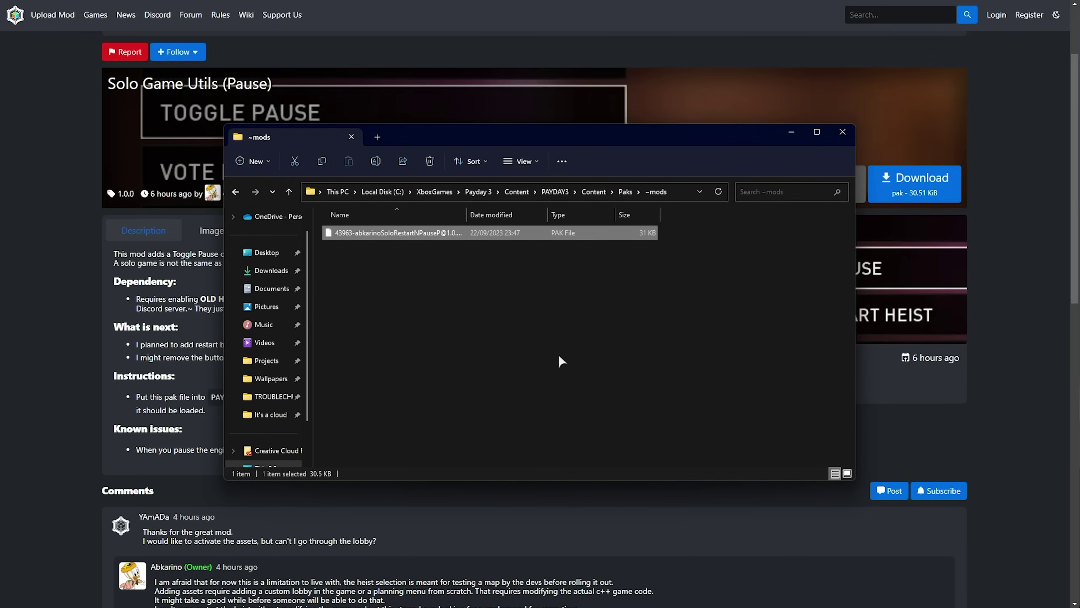
- Remove the " (1)" suffix from the pak file's name in ~mods and go back up to the game's PAYDAY3 folder
key(F2)
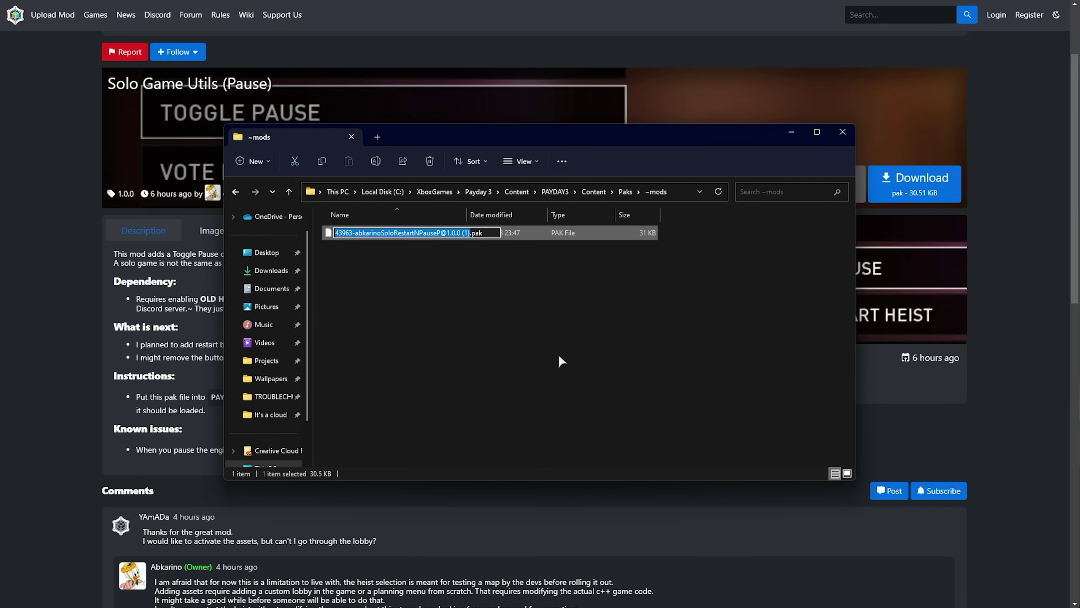
click(467, 233)
key(Delete)
key(BackSpace)
key(BackSpace)
key(BackSpace)
key(Return)
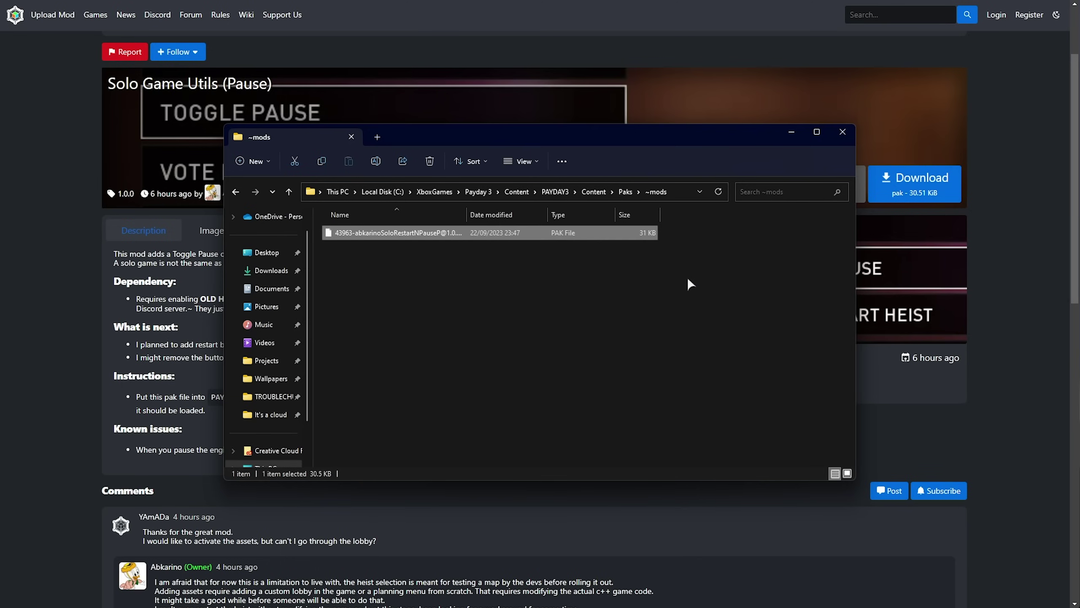
click(626, 192)
click(555, 191)
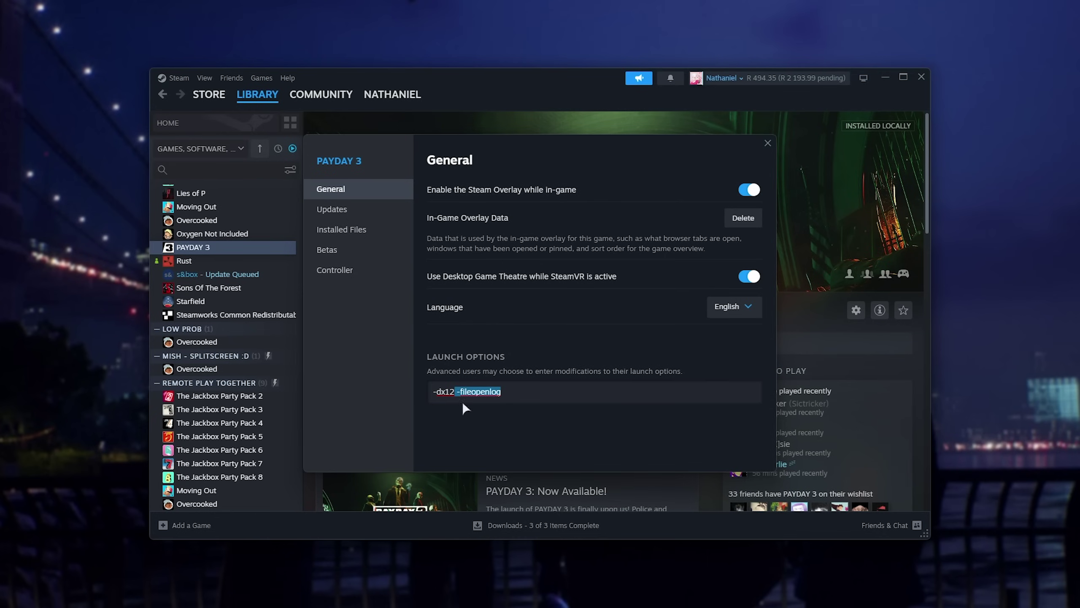
- Close PAYDAY 3's properties in Steam with the launch options -dx12 -fileopenlog in place
click(768, 144)
click(768, 145)
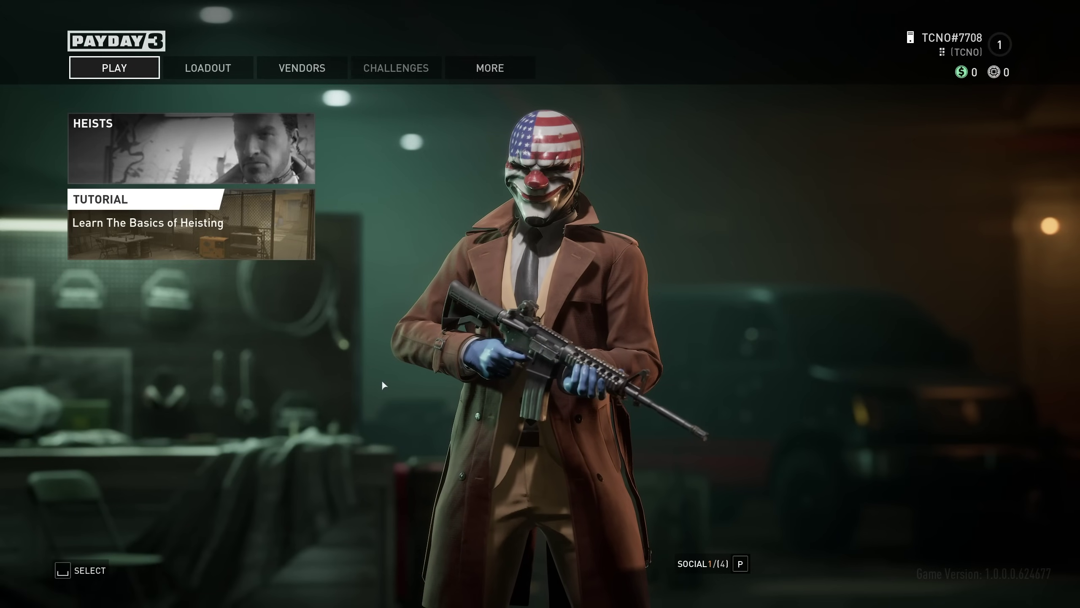
- In PAYDAY 3, start the Road Rage heist on Normal difficulty from the debug heist selection
click(512, 68)
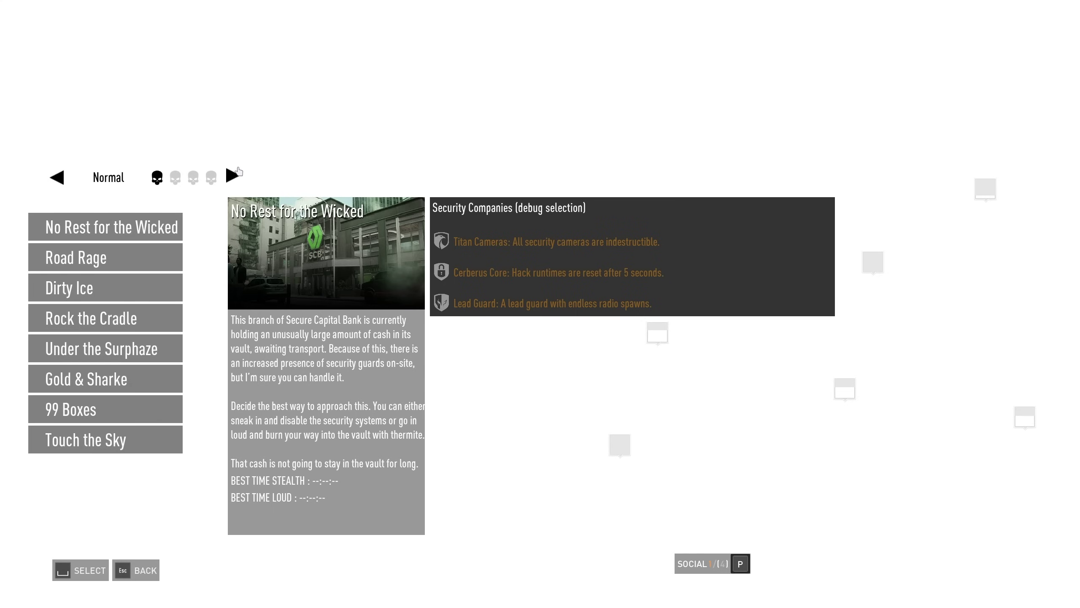
click(233, 174)
click(233, 174)
click(56, 177)
click(57, 177)
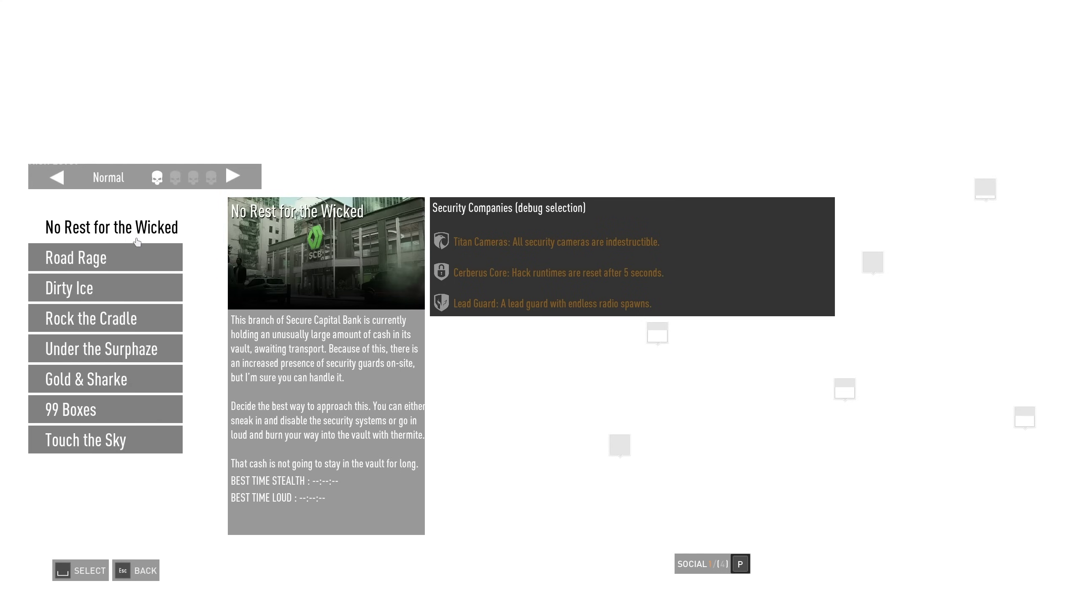
click(122, 252)
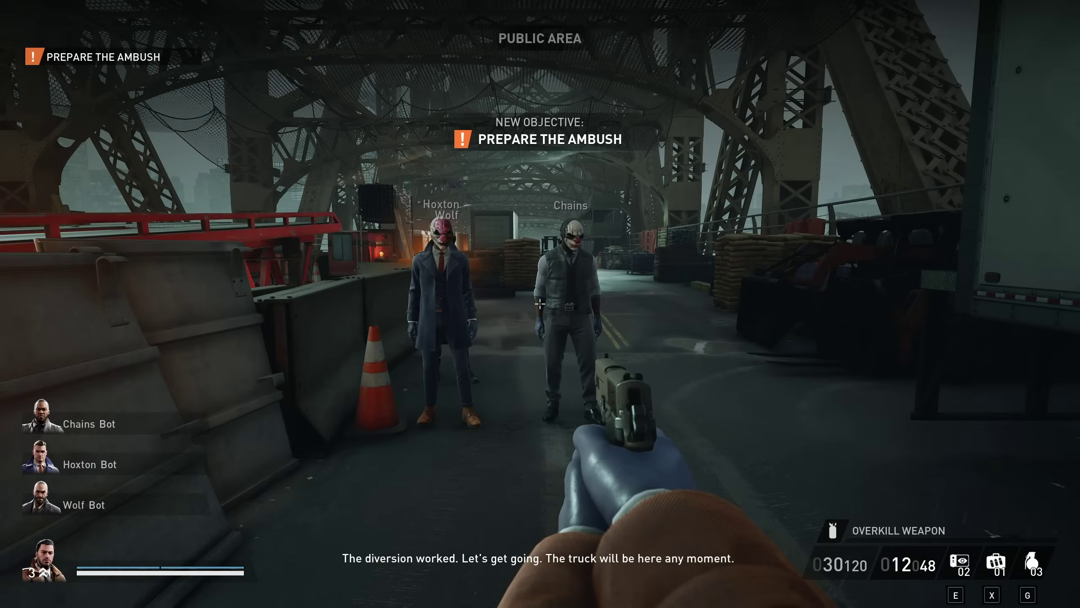
- Walk around the heist's starting area on the bridge and toggle pause from the in-game menu
key(w)
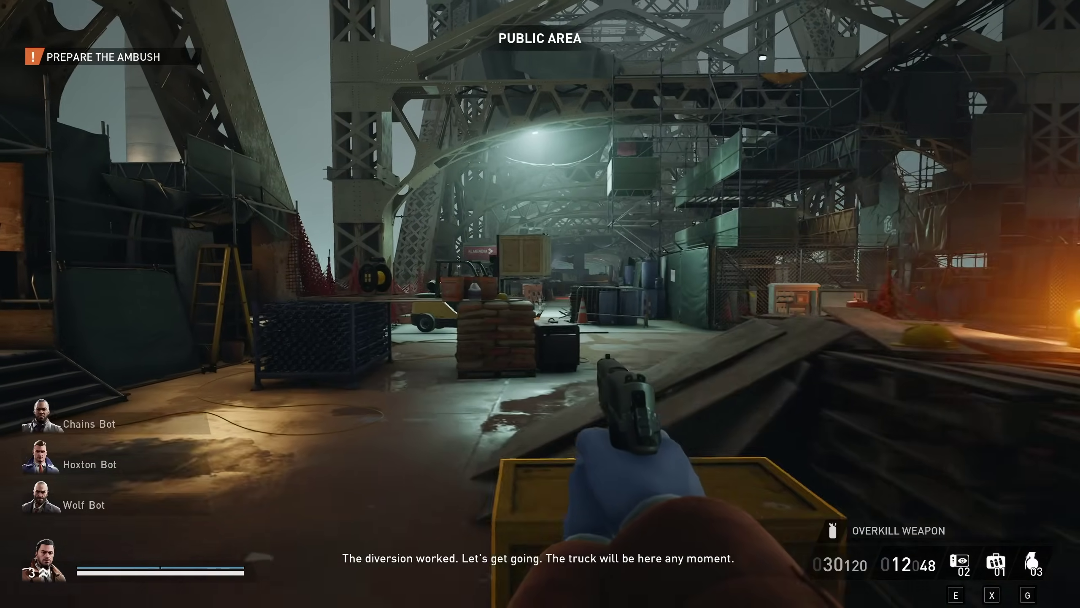
key(w)
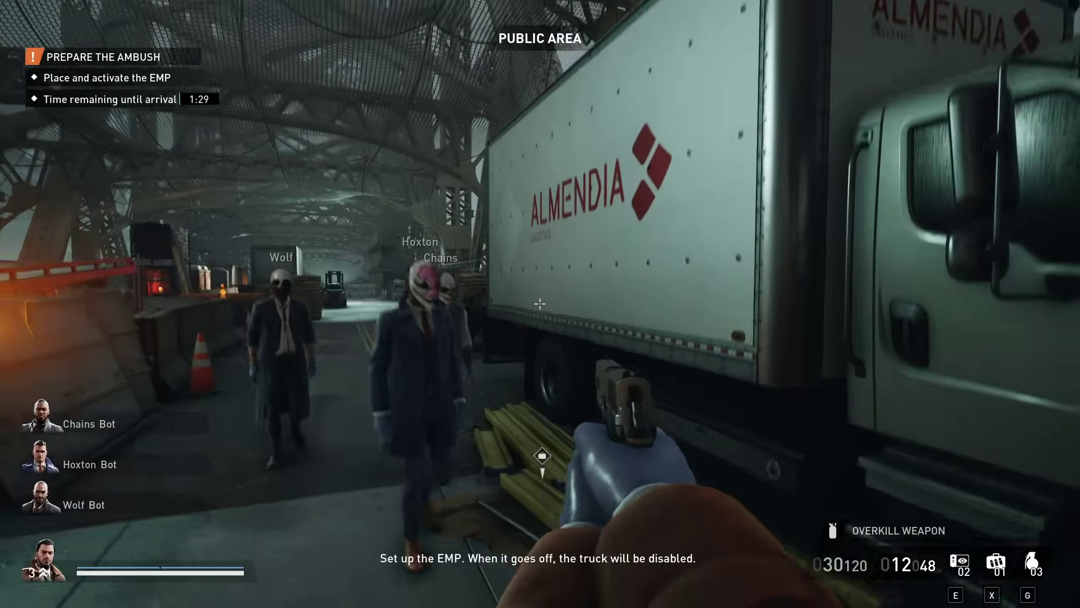
key(Escape)
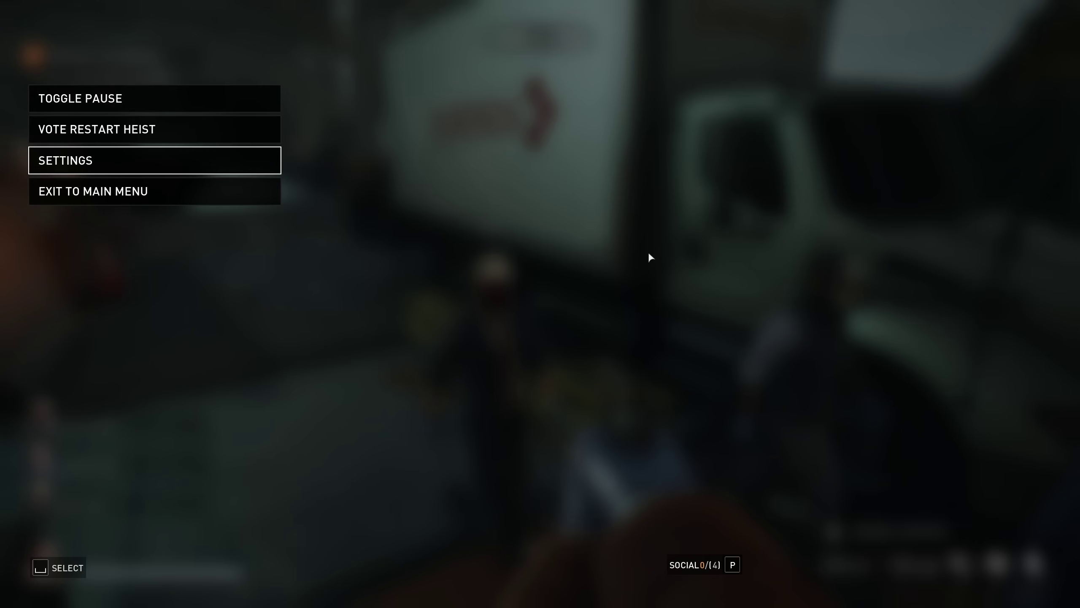
click(222, 97)
- Open the highlighted wooden crate, pick up the EMP and carry it along the bridge
key(w)
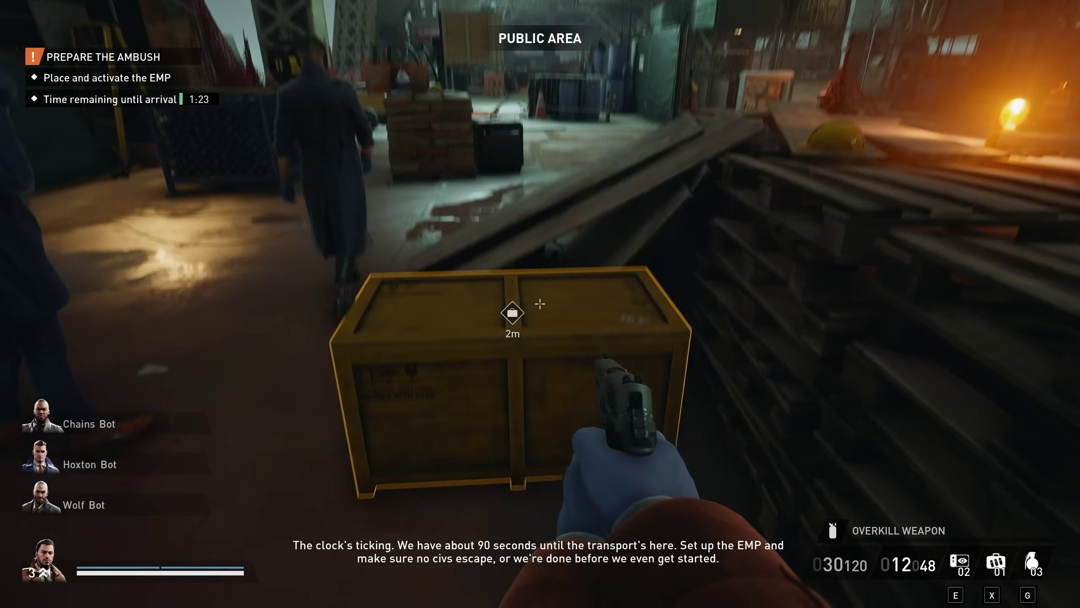
key(f)
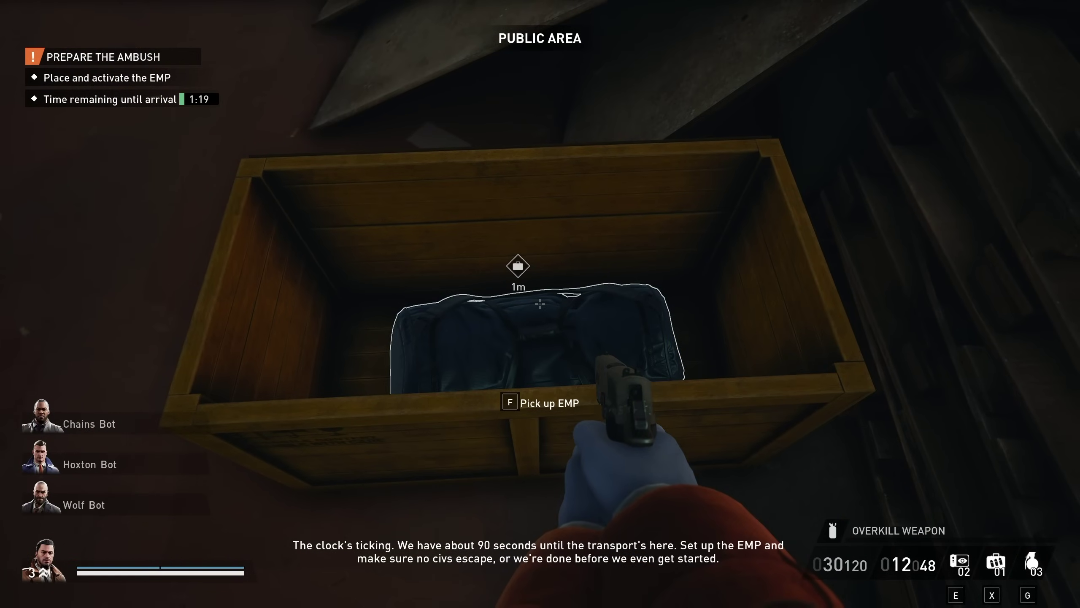
key(f)
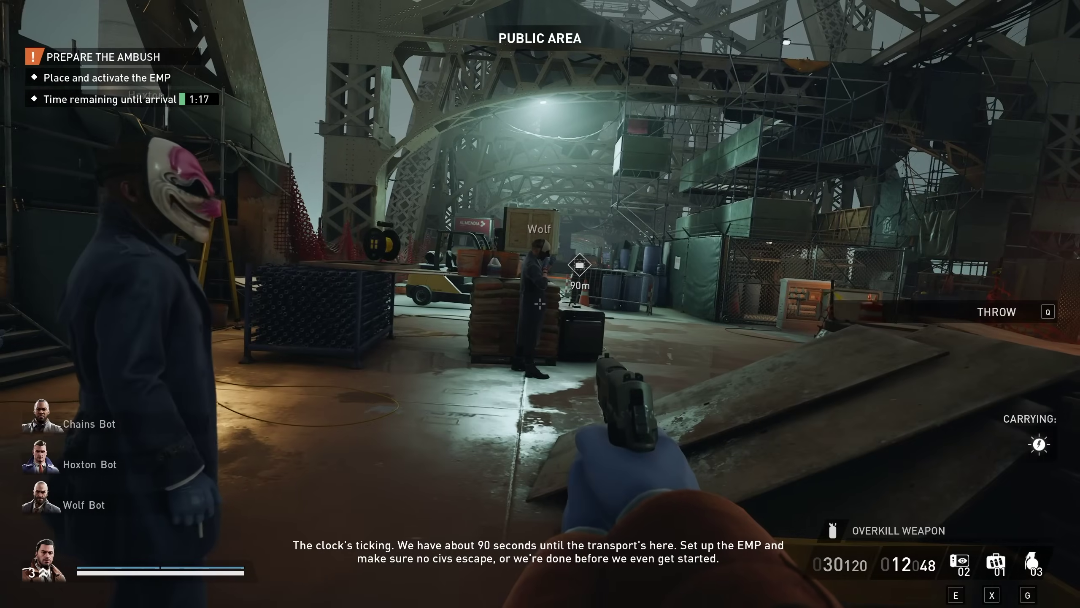
key(w)
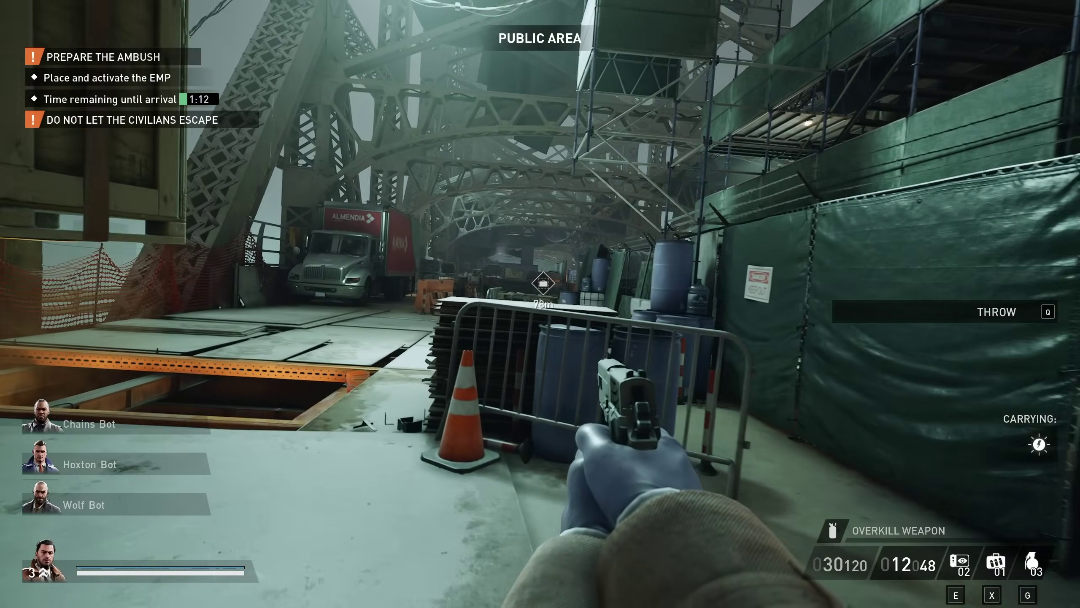
- Bring up the in-game menu again while carrying the EMP and toggle the heist's pause
key(Escape)
key(Escape)
key(Escape)
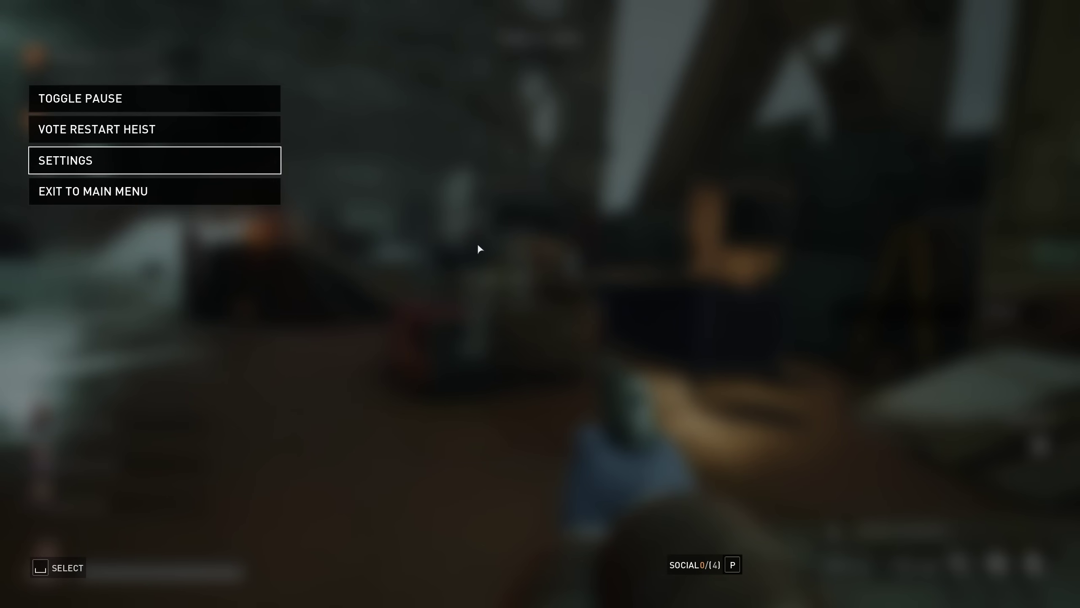
click(259, 106)
- Carry the EMP past the parked Almendia truck towards its placement marker further along the bridge
key(w)
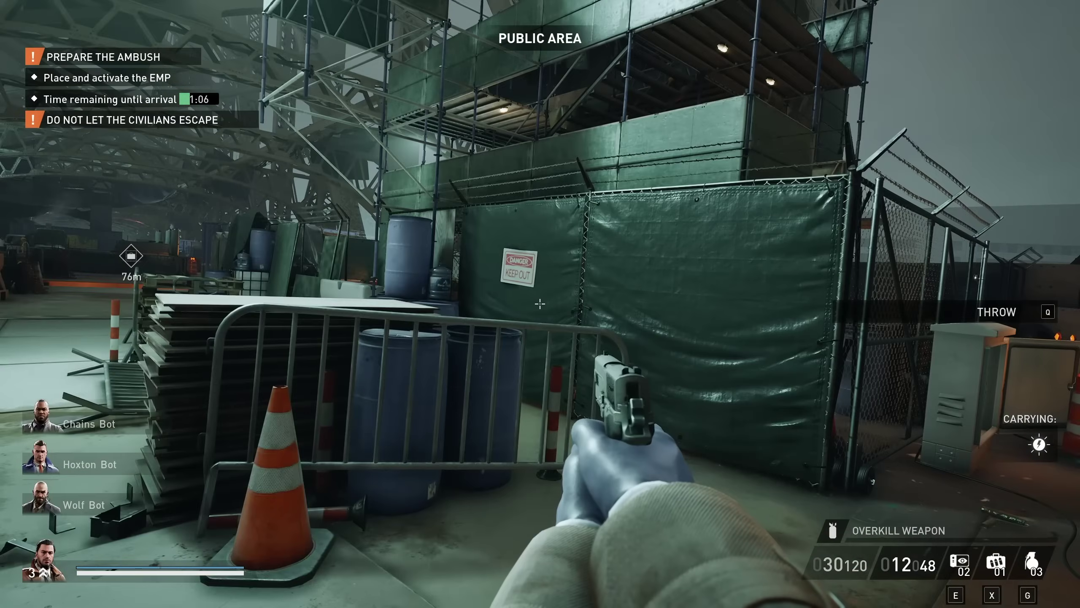
key(w)
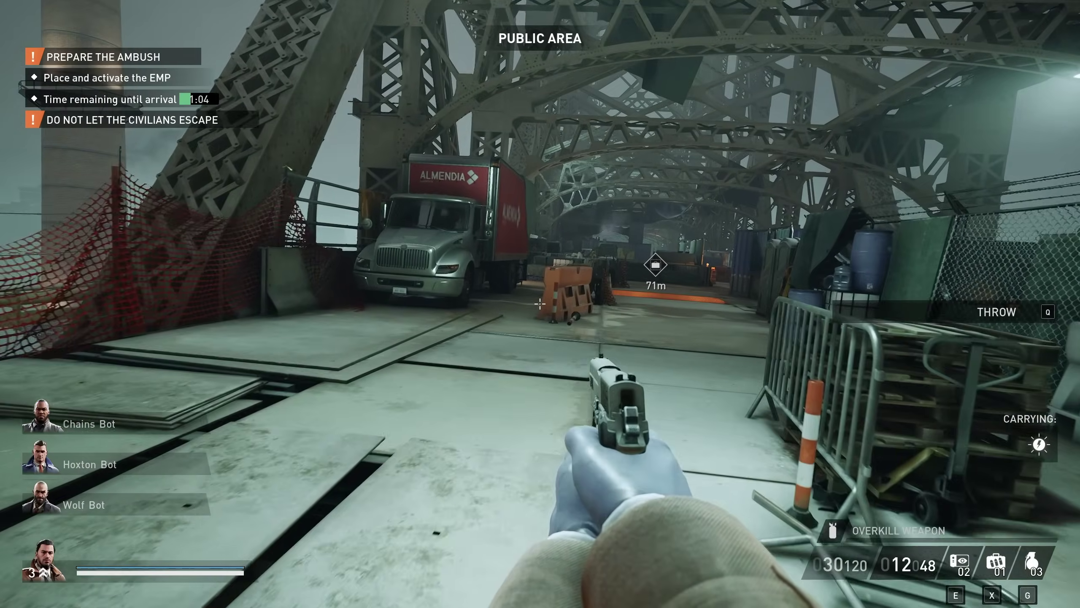
key(w)
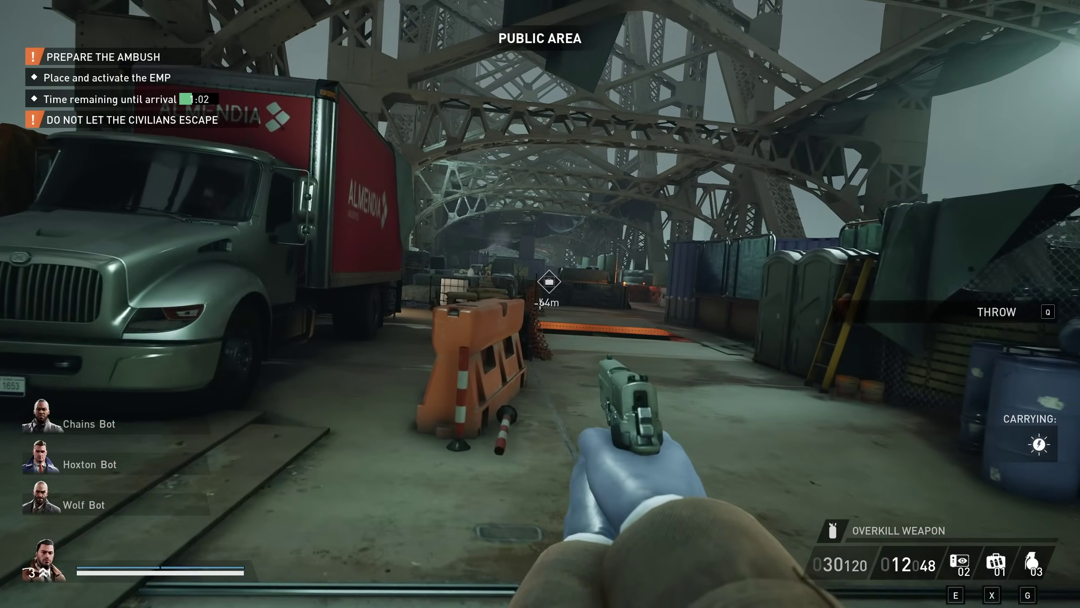